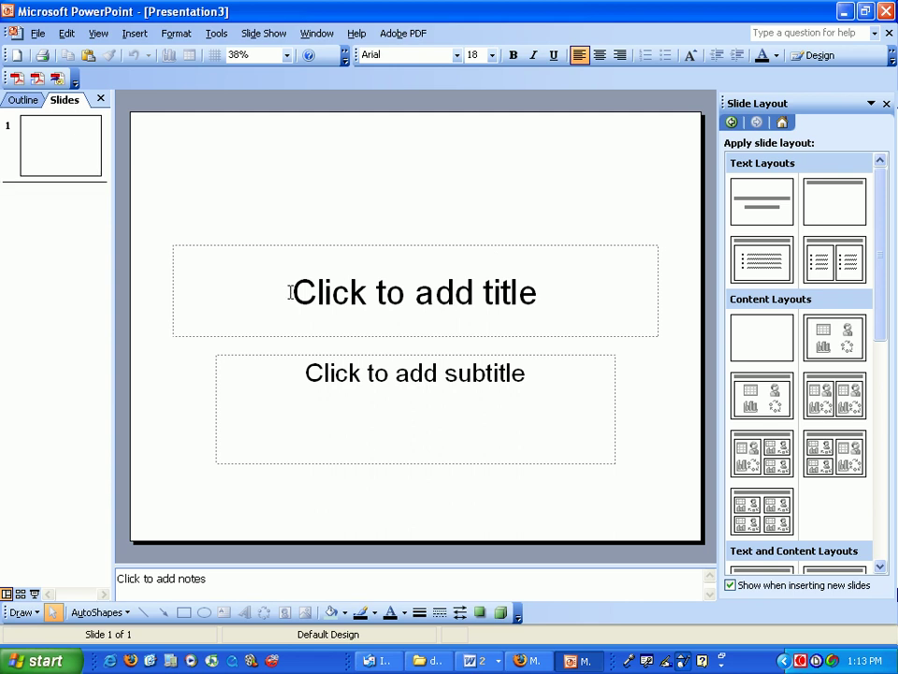
Type 'Overview of Find, Replace, and Go To' as the title slide's title, fixing the typo.
{"action": "left_click", "coordinate": [290, 292]}
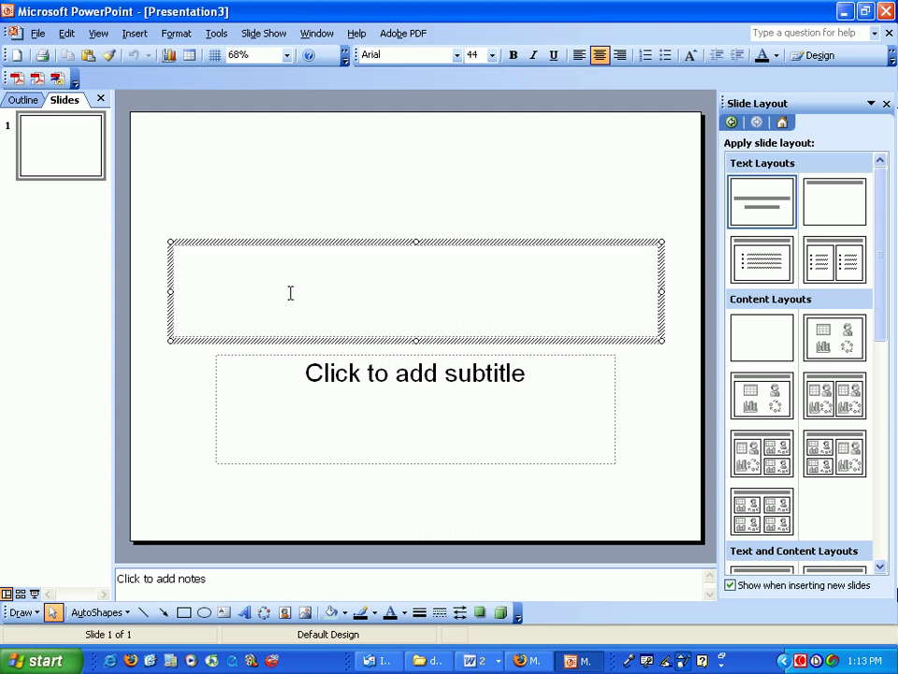
{"action": "type", "text": "Overview "}
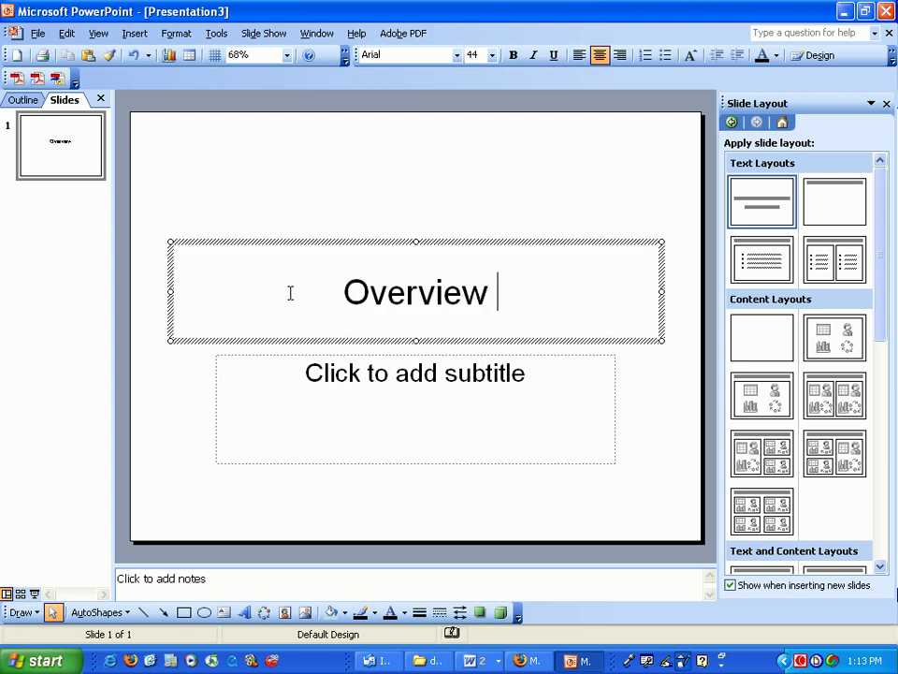
{"action": "type", "text": "of"}
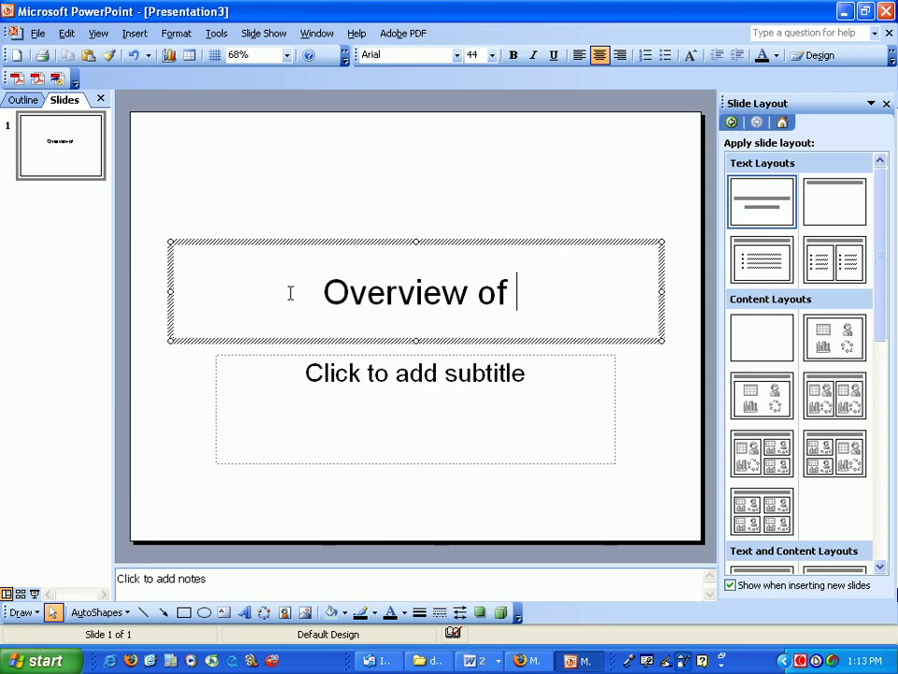
{"action": "type", "text": " Find"}
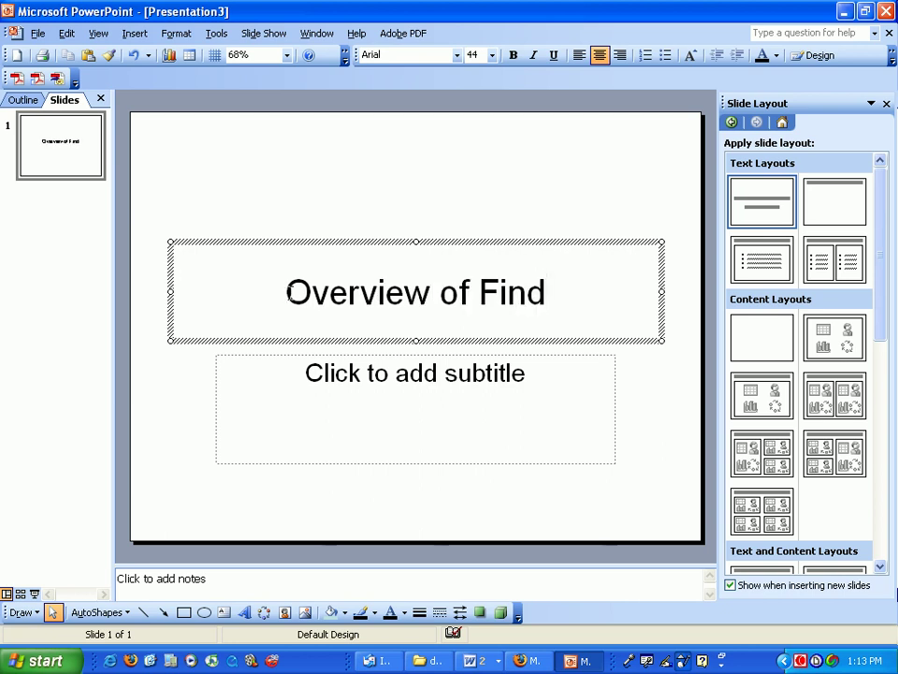
{"action": "type", "text": ", rep"}
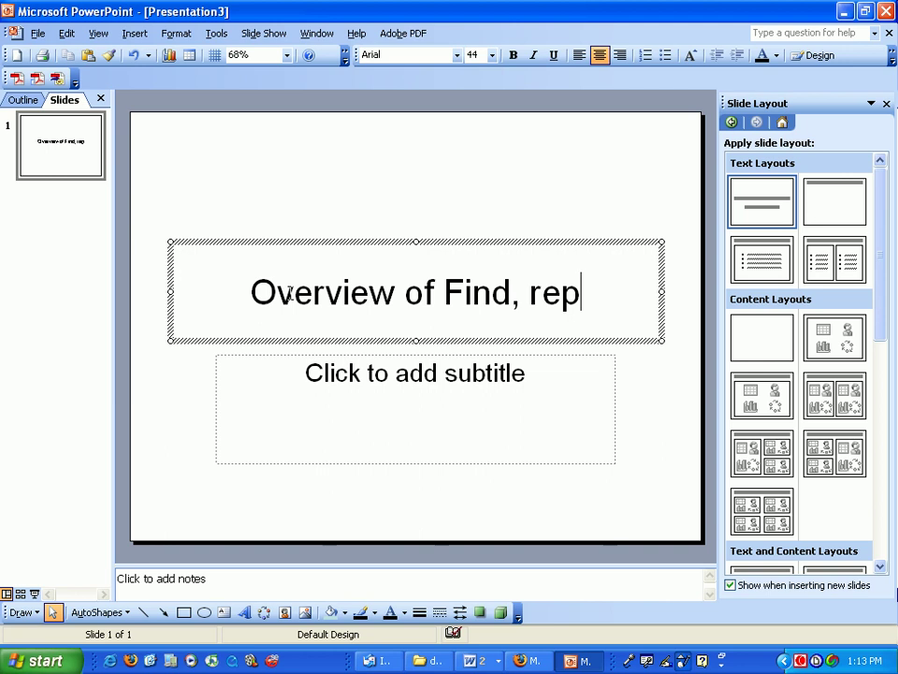
{"action": "key", "text": "BackSpace"}
{"action": "key", "text": "BackSpace"}
{"action": "key", "text": "BackSpace"}
{"action": "type", "text": "Replac"}
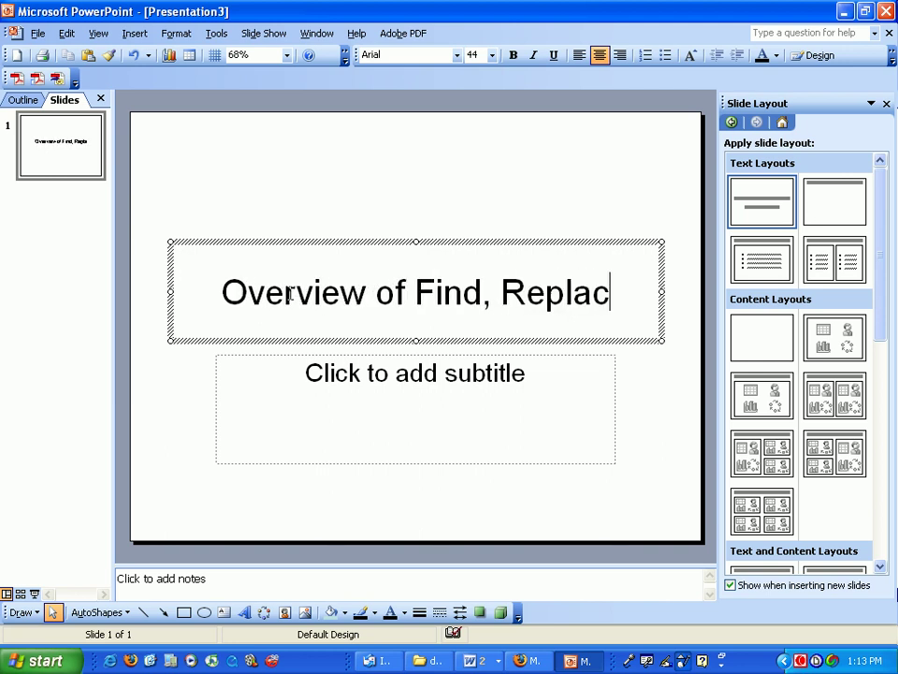
{"action": "type", "text": "e, and Go "}
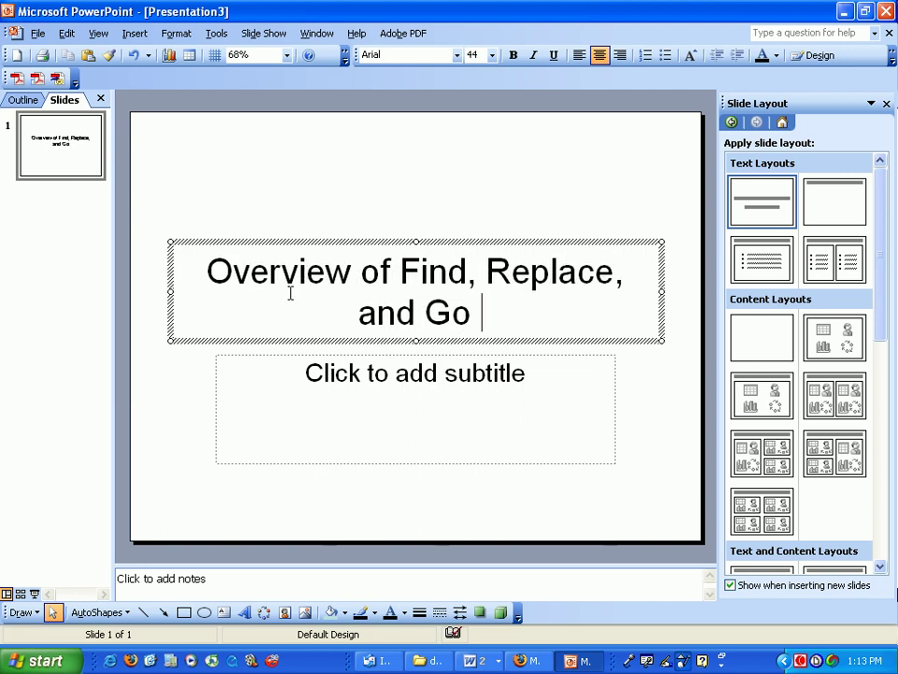
{"action": "type", "text": "To"}
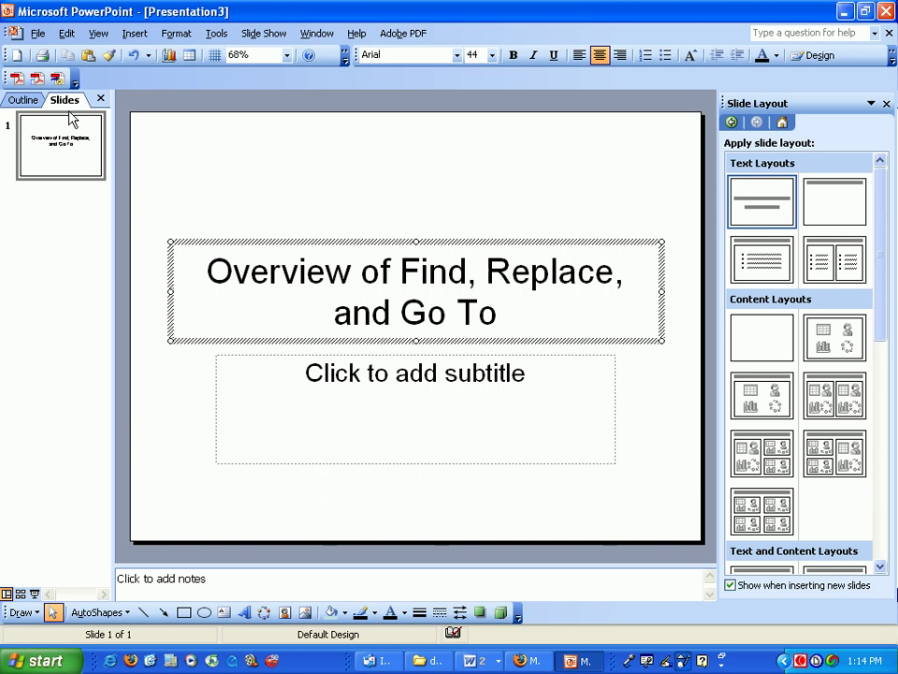
Insert two new title-and-text slides after the title slide.
{"action": "left_click", "coordinate": [64, 232]}
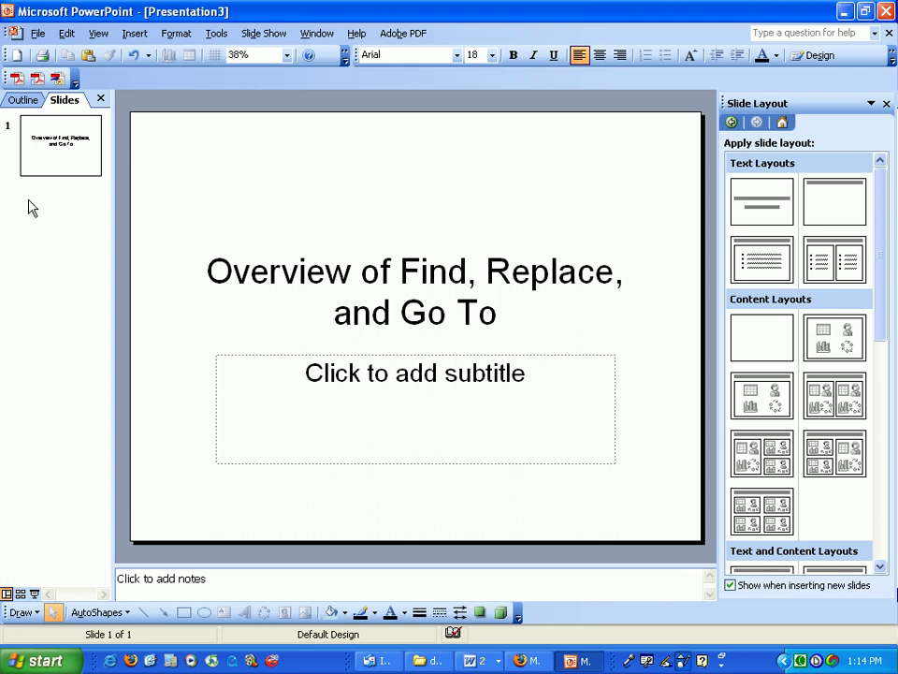
{"action": "key", "text": "Return"}
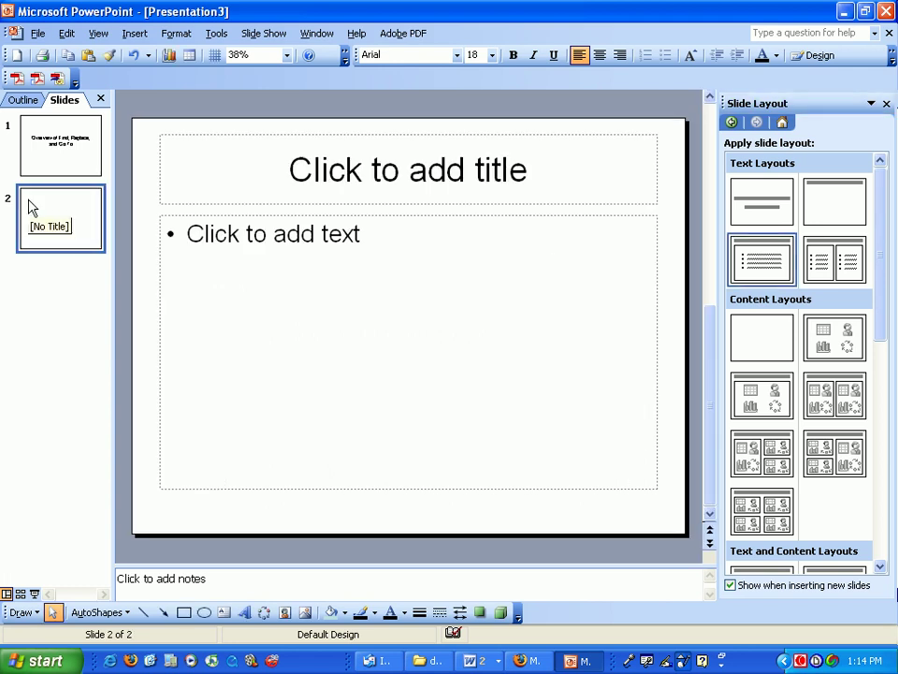
{"action": "left_click", "coordinate": [62, 276]}
{"action": "key", "text": "Return"}
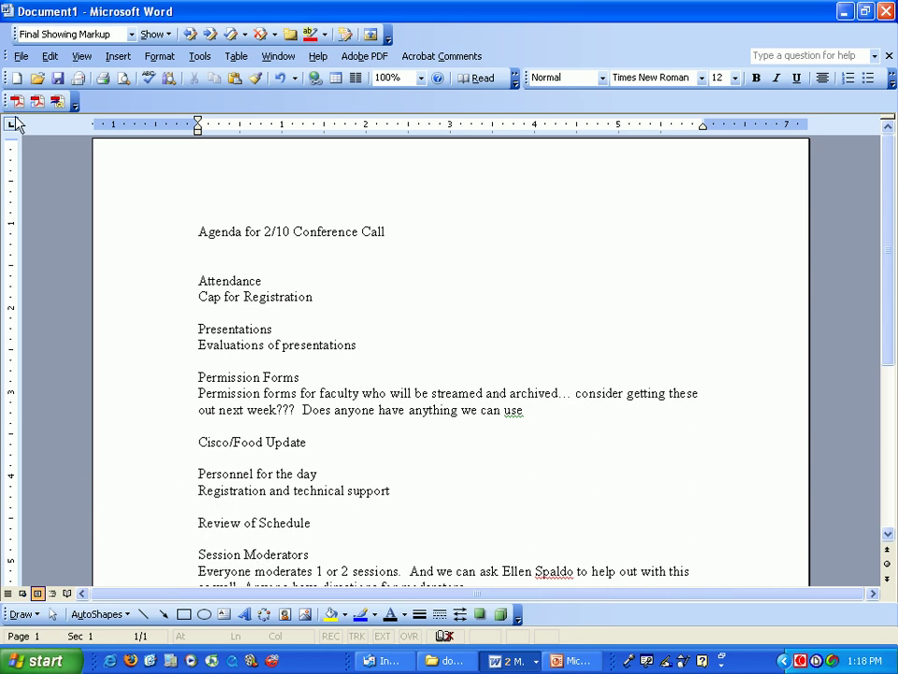
Open Word's Find and Replace dialog from the Edit menu.
{"action": "left_click", "coordinate": [48, 56]}
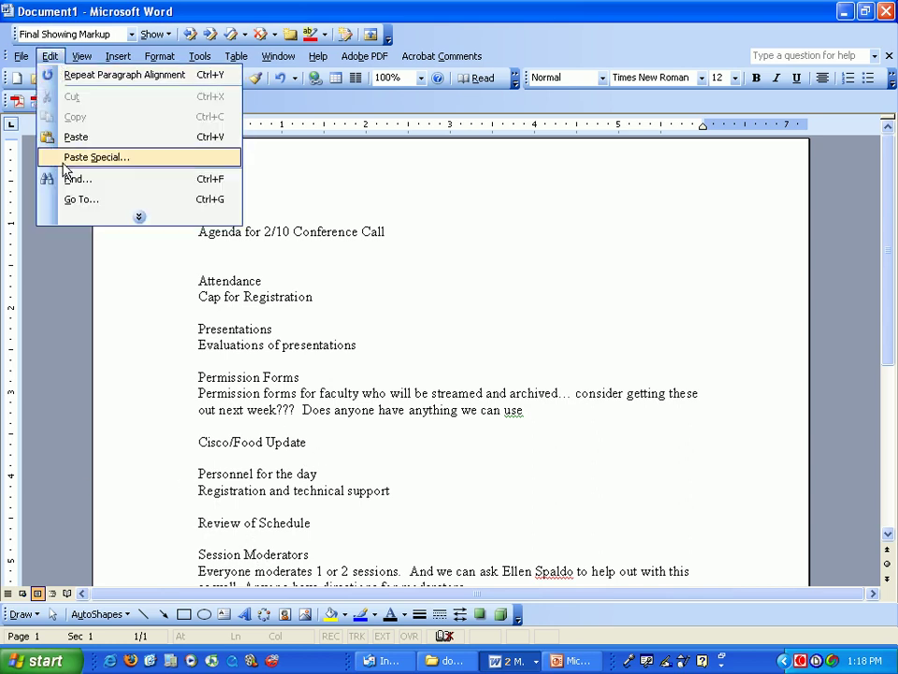
{"action": "left_click", "coordinate": [89, 180]}
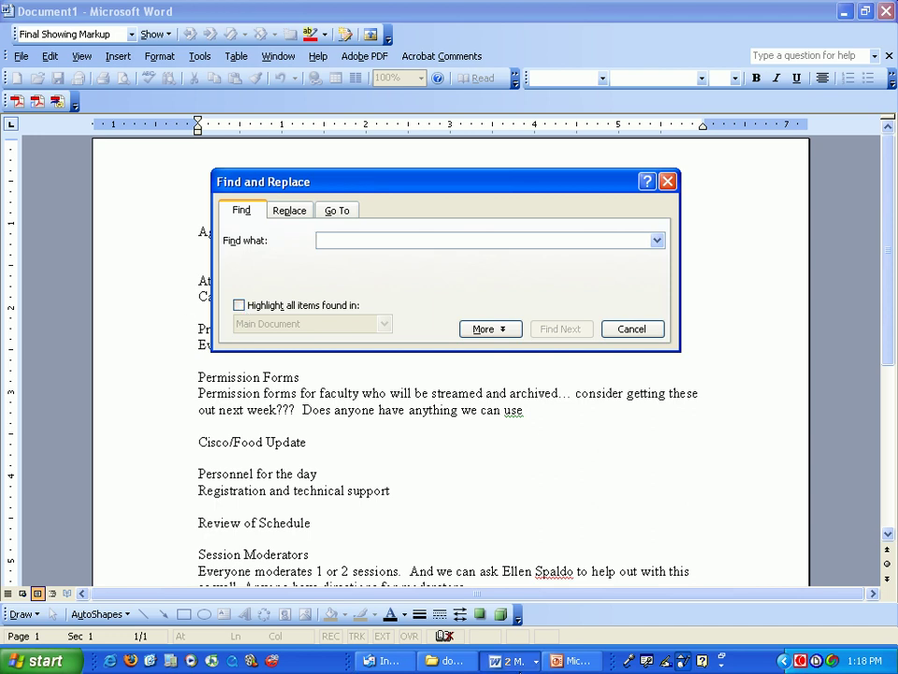
Paste the Find and Replace screenshot onto slide 2 and close the Slide Layout pane.
{"action": "left_click", "coordinate": [562, 660]}
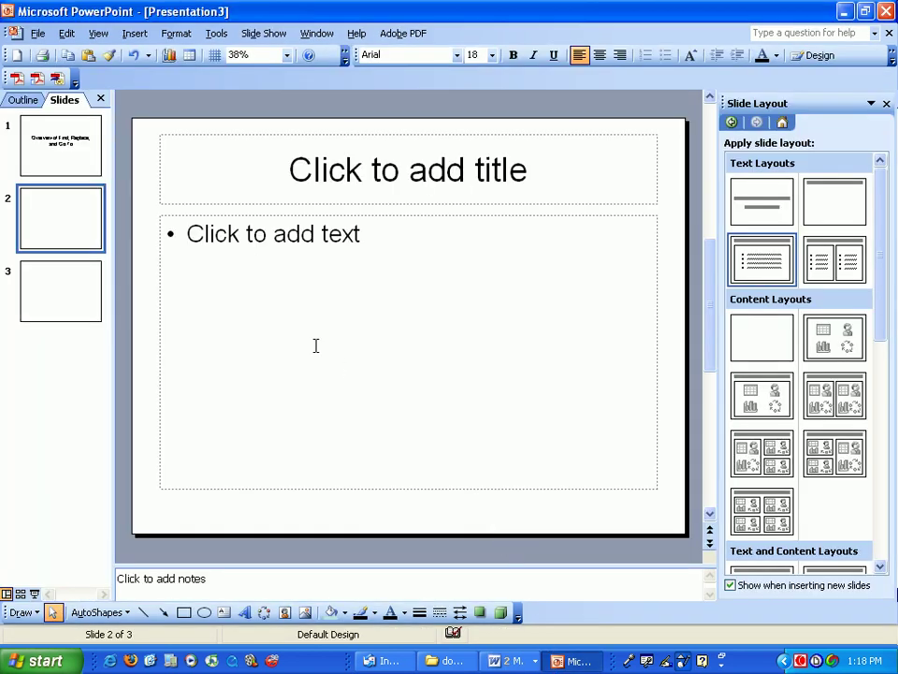
{"action": "left_click", "coordinate": [151, 244]}
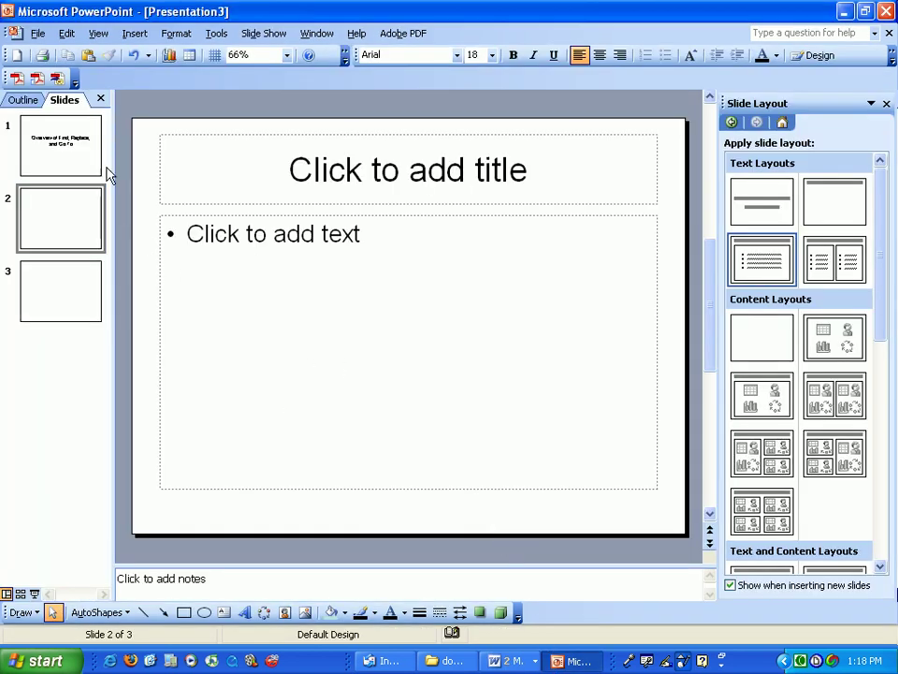
{"action": "left_click", "coordinate": [68, 36]}
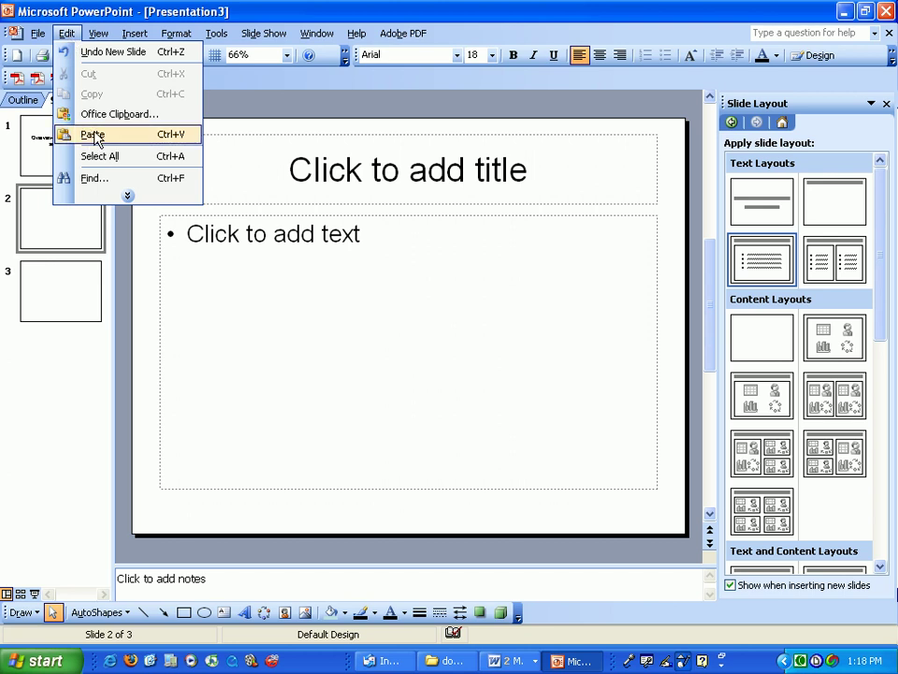
{"action": "left_click", "coordinate": [64, 134]}
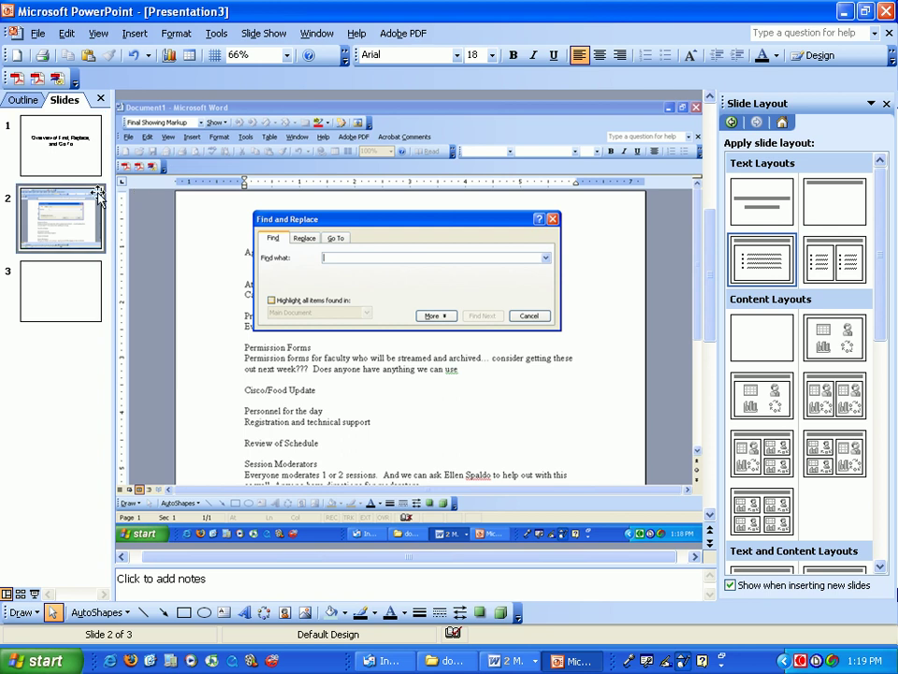
{"action": "left_click", "coordinate": [886, 104]}
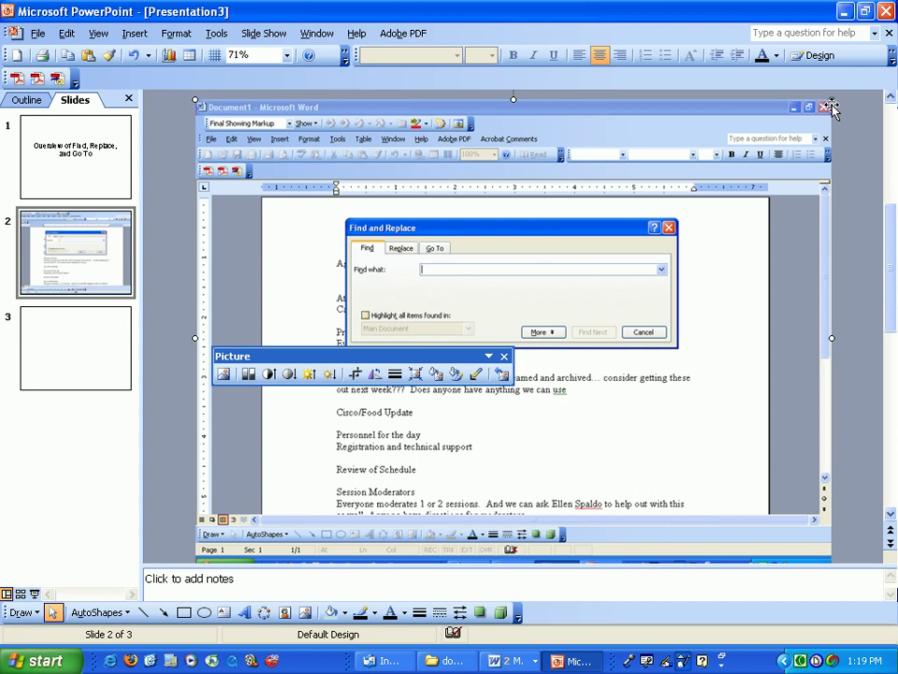
Shrink and move the screenshot, then crop all four edges down to the dialog.
{"action": "left_click_drag", "start_coordinate": [832, 103], "coordinate": [563, 263]}
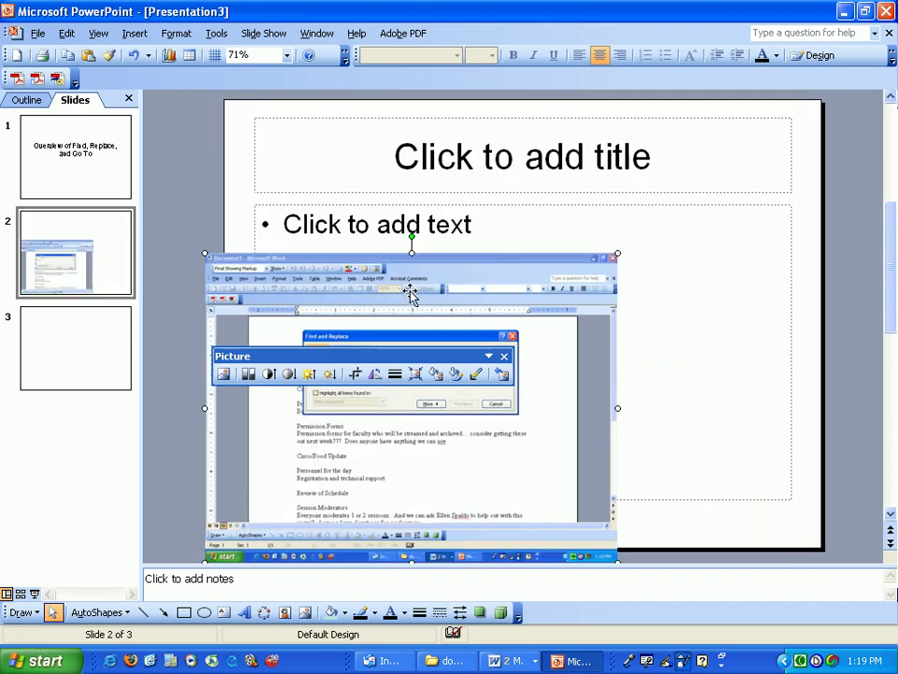
{"action": "left_click_drag", "start_coordinate": [410, 292], "coordinate": [519, 222]}
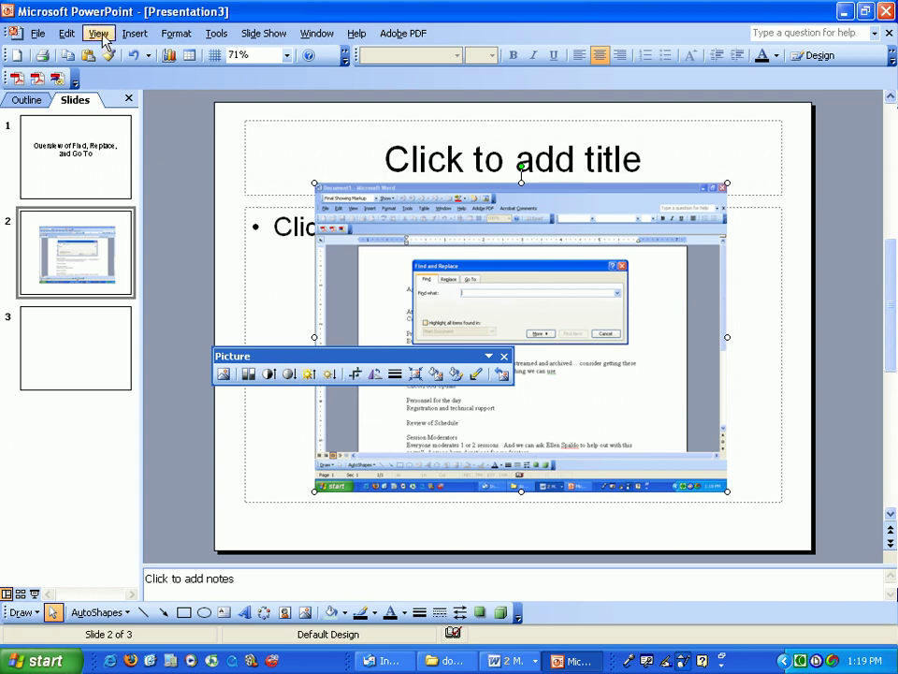
{"action": "left_click", "coordinate": [355, 374]}
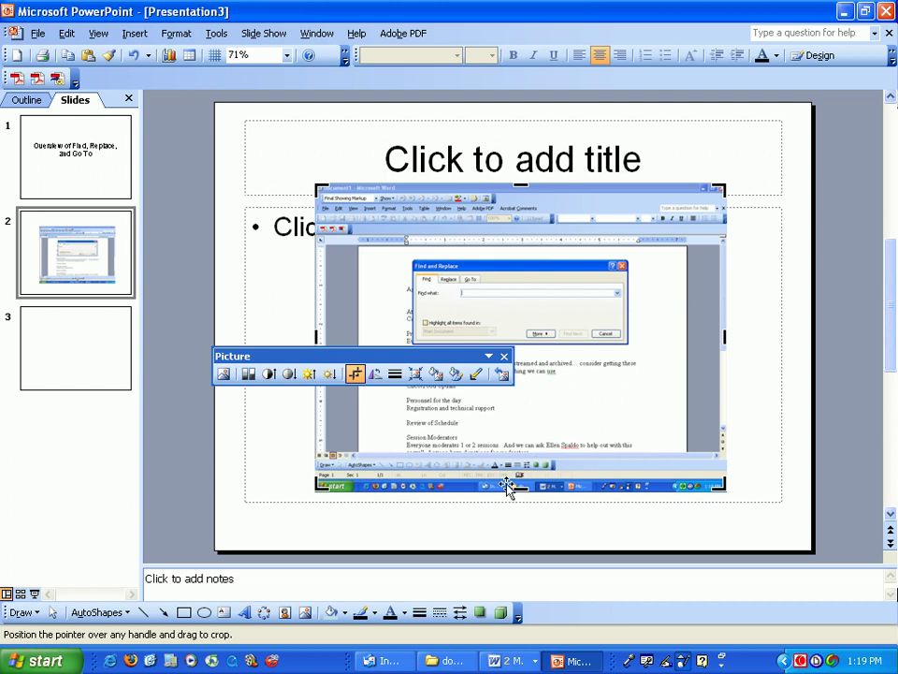
{"action": "left_click_drag", "start_coordinate": [521, 483], "coordinate": [521, 349]}
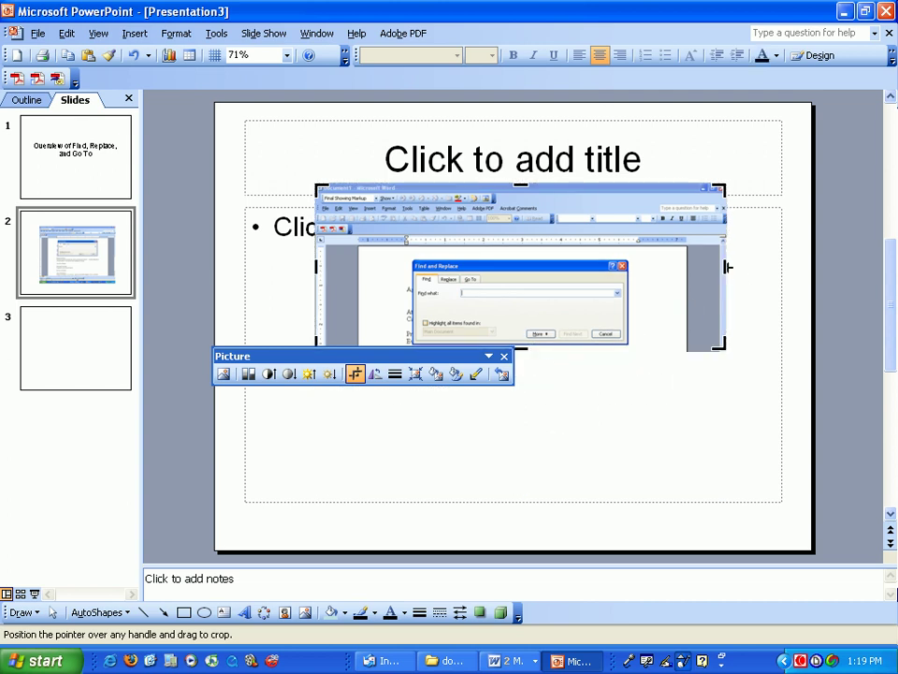
{"action": "left_click_drag", "start_coordinate": [728, 267], "coordinate": [631, 266]}
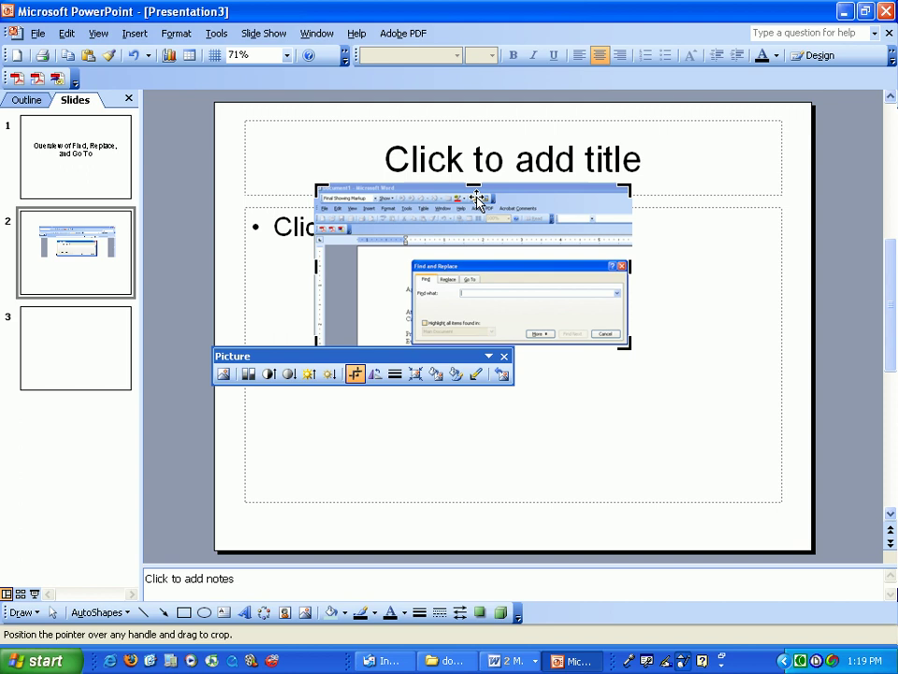
{"action": "left_click_drag", "start_coordinate": [477, 190], "coordinate": [478, 259]}
{"action": "left_click_drag", "start_coordinate": [315, 301], "coordinate": [412, 301]}
Check the crop, then enlarge the cropped screenshot and centre it on the slide.
{"action": "left_click", "coordinate": [537, 414]}
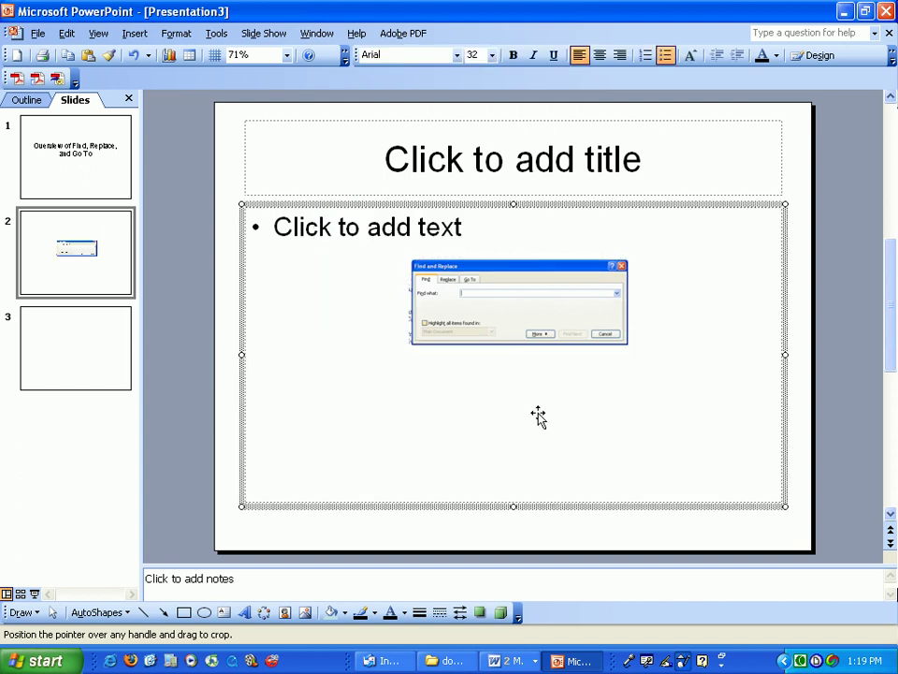
{"action": "left_click", "coordinate": [545, 311]}
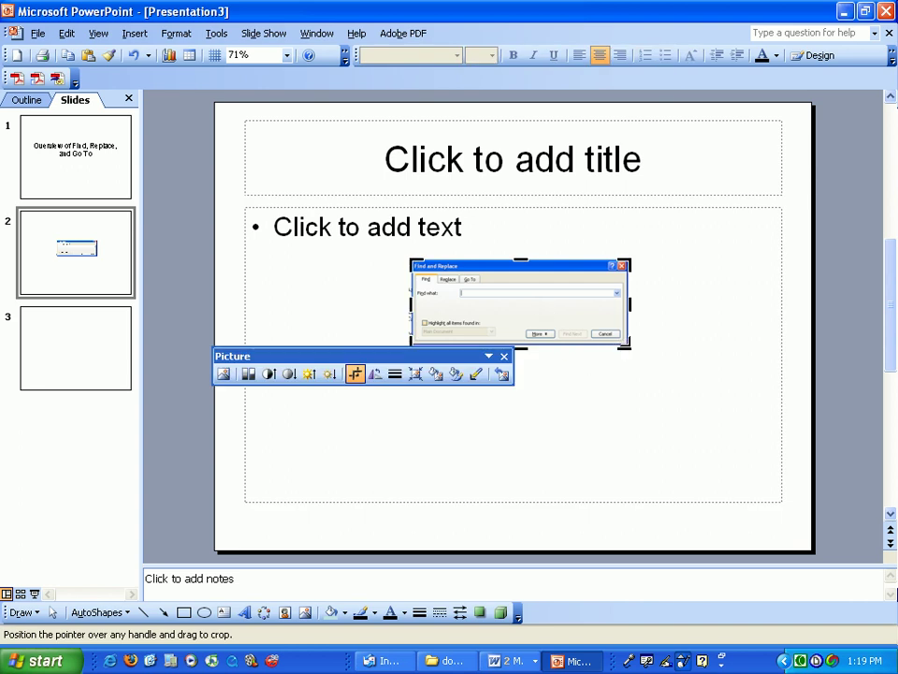
{"action": "mouse_move", "coordinate": [469, 256]}
{"action": "left_mouse_down"}
{"action": "mouse_move", "coordinate": [505, 296]}
{"action": "mouse_move", "coordinate": [470, 259]}
{"action": "left_mouse_up"}
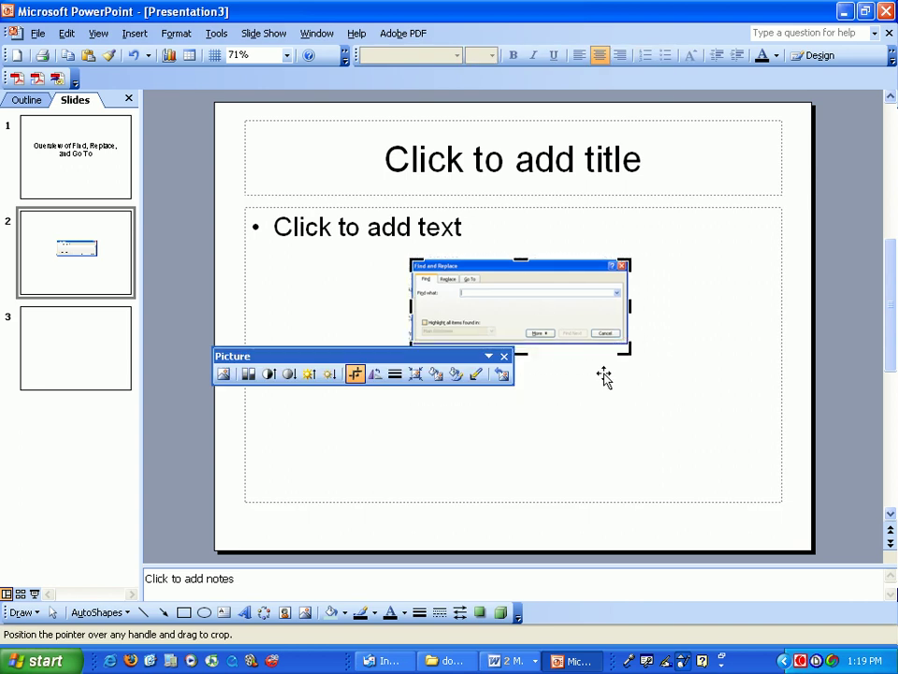
{"action": "left_click", "coordinate": [571, 416]}
{"action": "left_click", "coordinate": [546, 351]}
{"action": "left_click", "coordinate": [463, 450]}
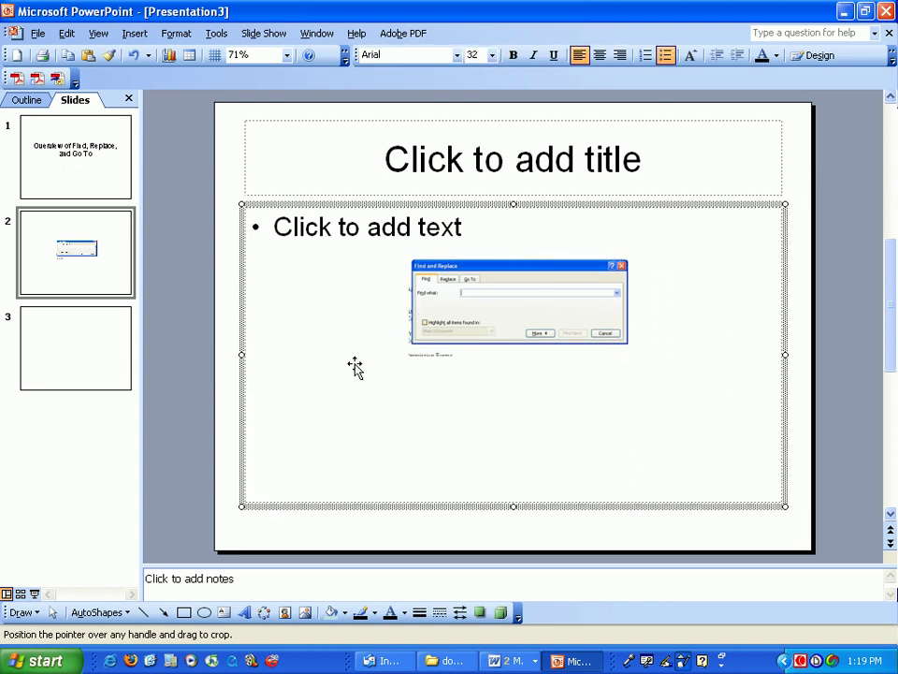
{"action": "left_click", "coordinate": [459, 321]}
{"action": "left_click", "coordinate": [359, 378]}
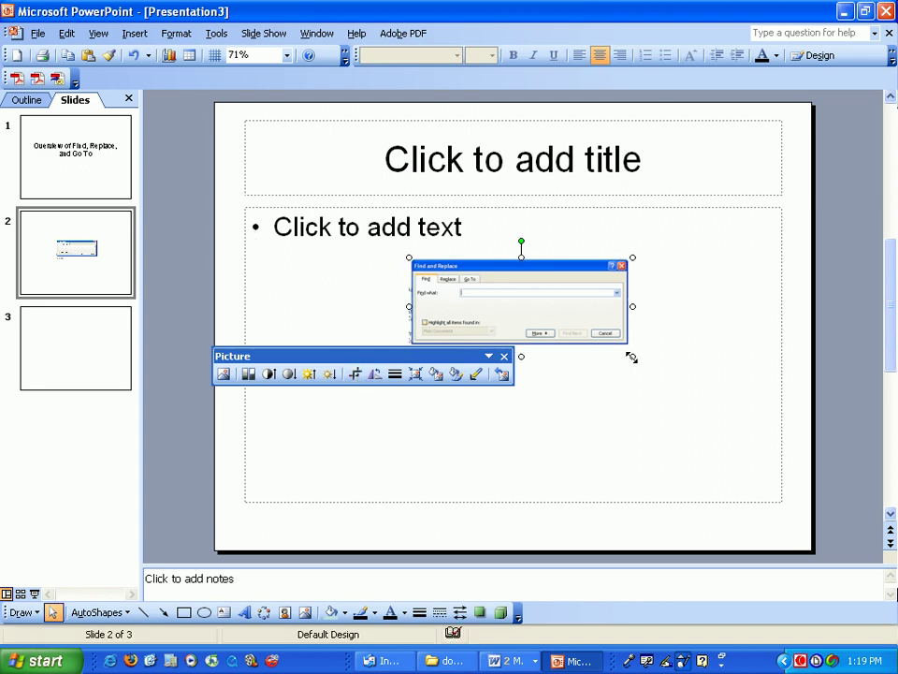
{"action": "left_click_drag", "start_coordinate": [632, 356], "coordinate": [700, 414]}
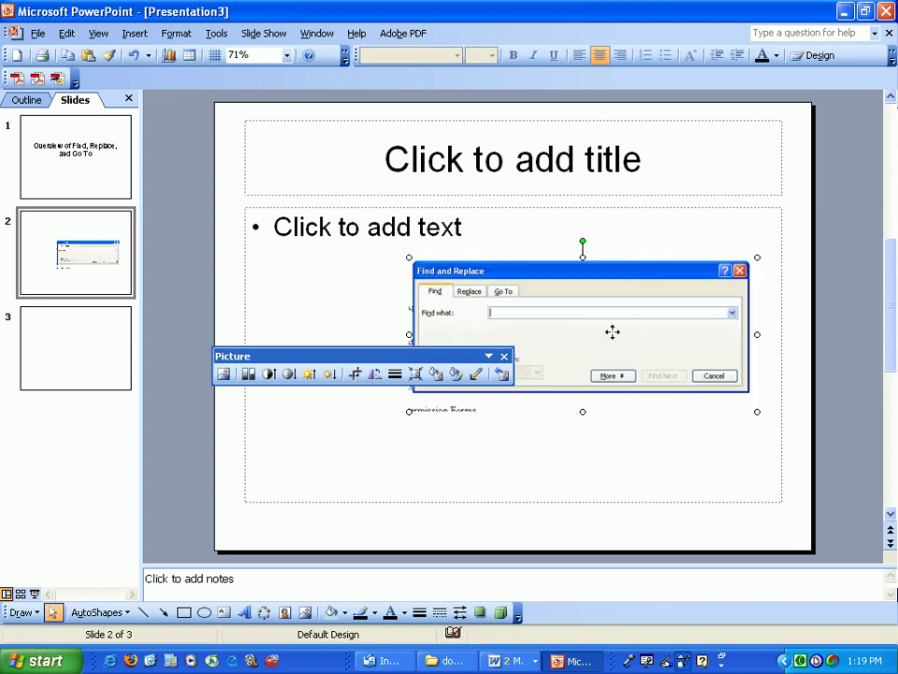
{"action": "left_click_drag", "start_coordinate": [612, 332], "coordinate": [561, 321]}
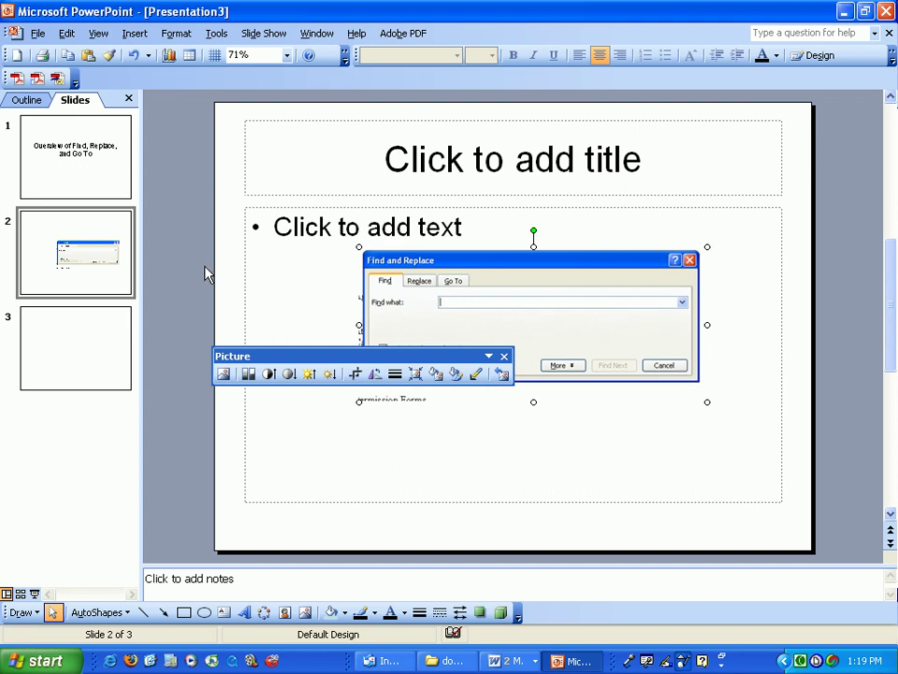
Title slide 2 'Find, Replace, Go To' and add the caption 'This is the Find/Replace/ Go To Tool. It is in the Edit Menu'.
{"action": "left_click", "coordinate": [365, 166]}
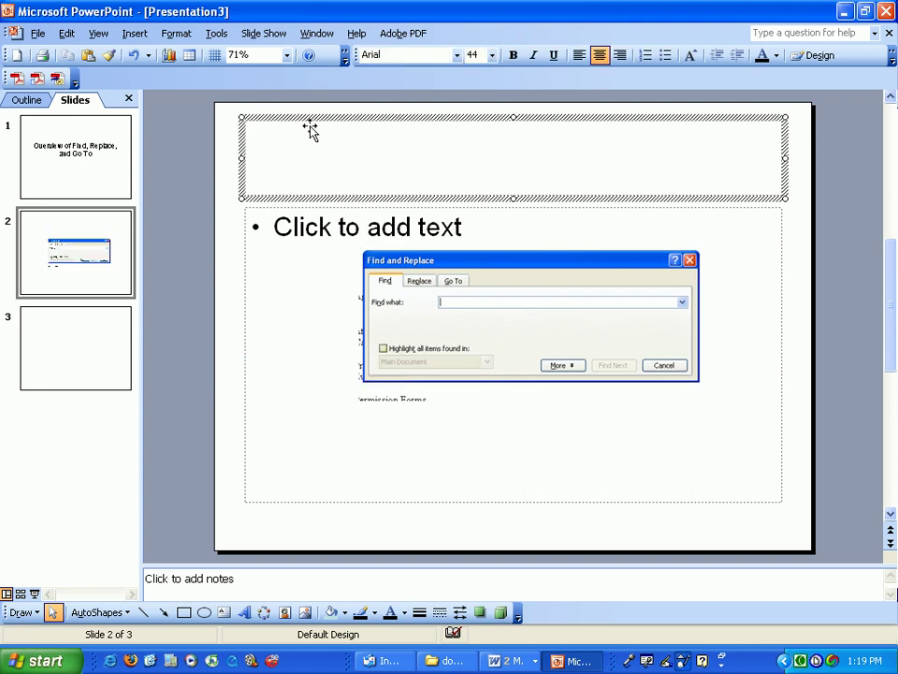
{"action": "type", "text": "Find,"}
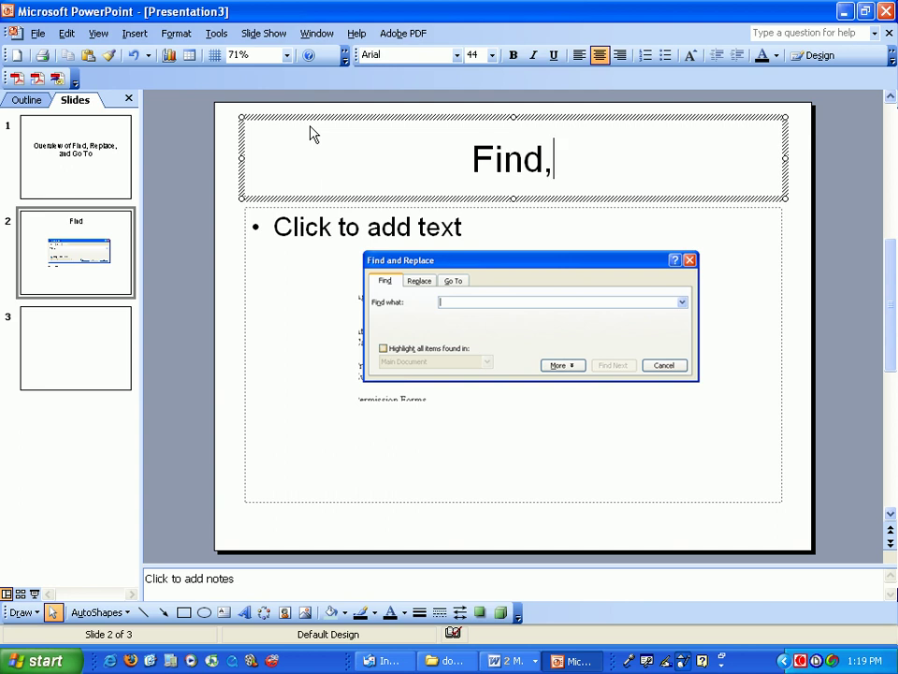
{"action": "type", "text": " Replac"}
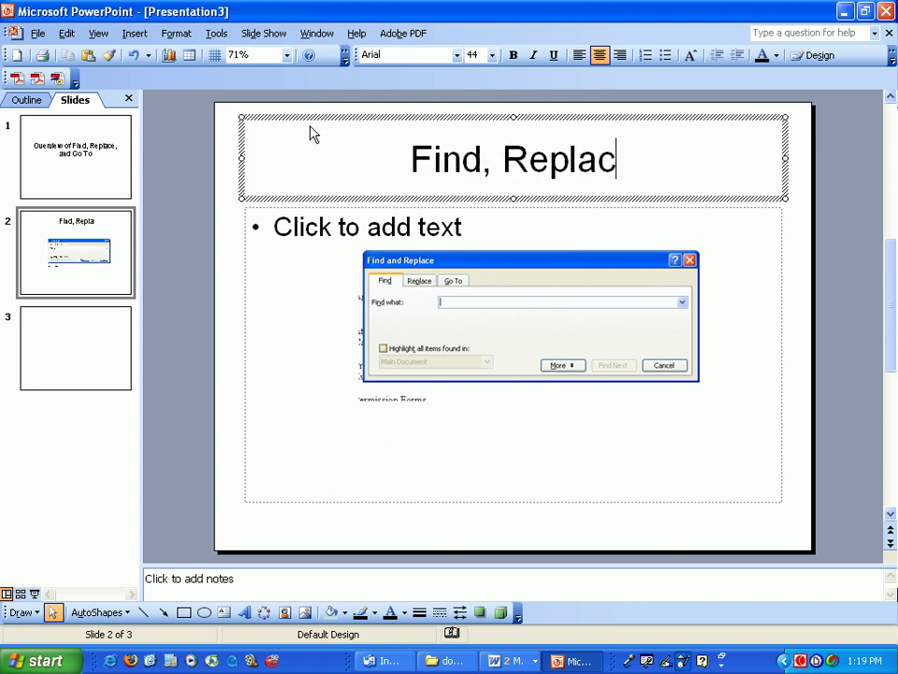
{"action": "type", "text": "e, Go"}
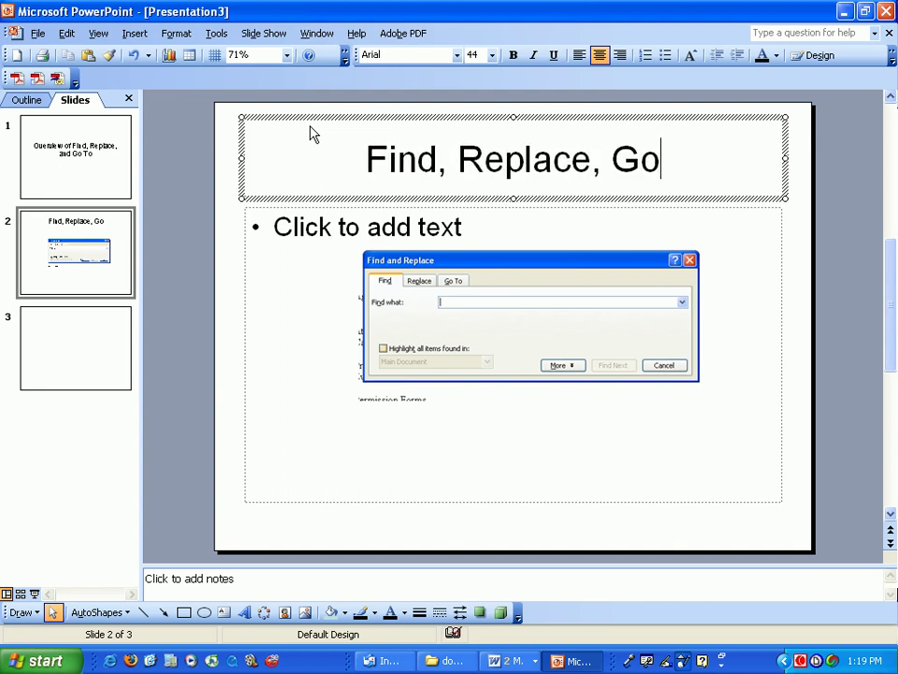
{"action": "type", "text": " to"}
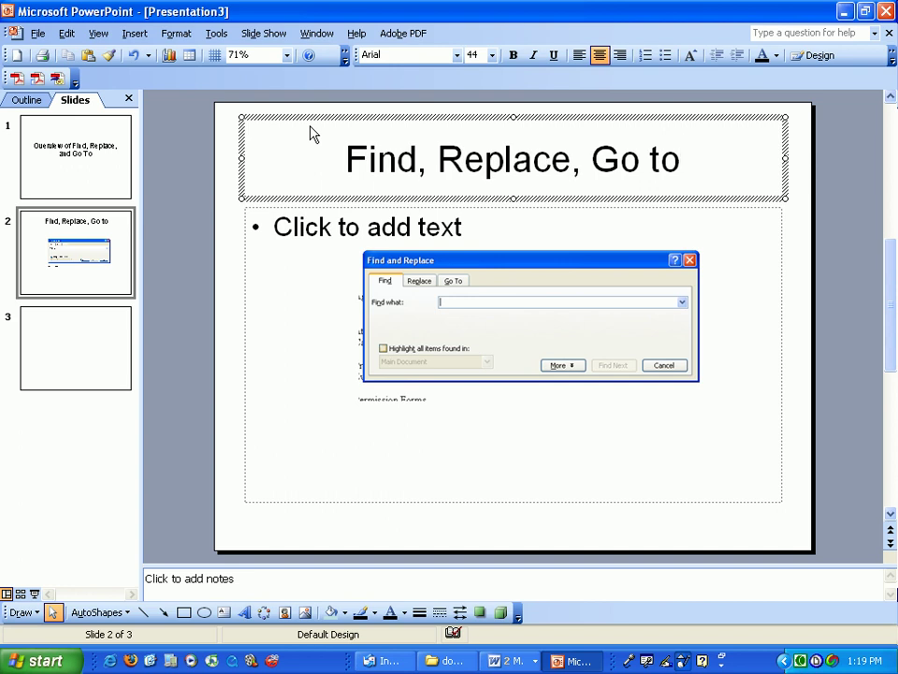
{"action": "key", "text": "BackSpace"}
{"action": "key", "text": "BackSpace"}
{"action": "type", "text": "To"}
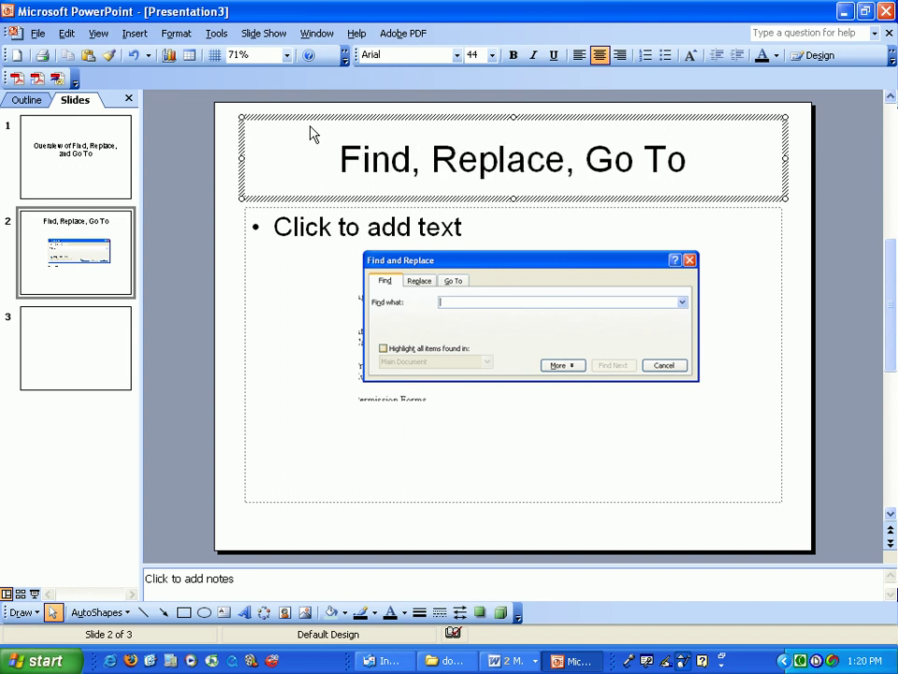
{"action": "left_click", "coordinate": [293, 254]}
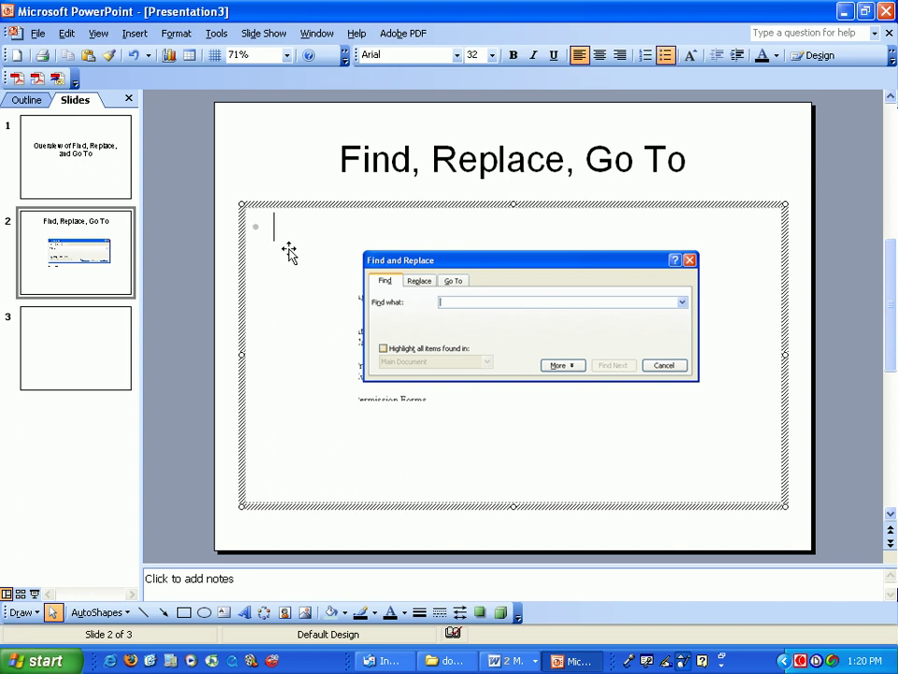
{"action": "type", "text": "Thi"}
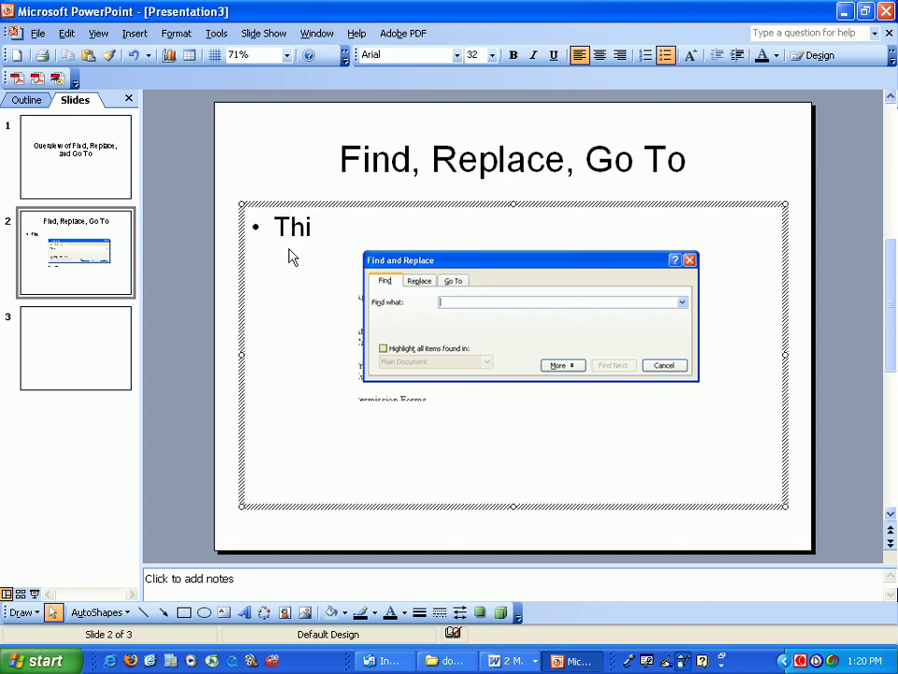
{"action": "type", "text": "s is the "}
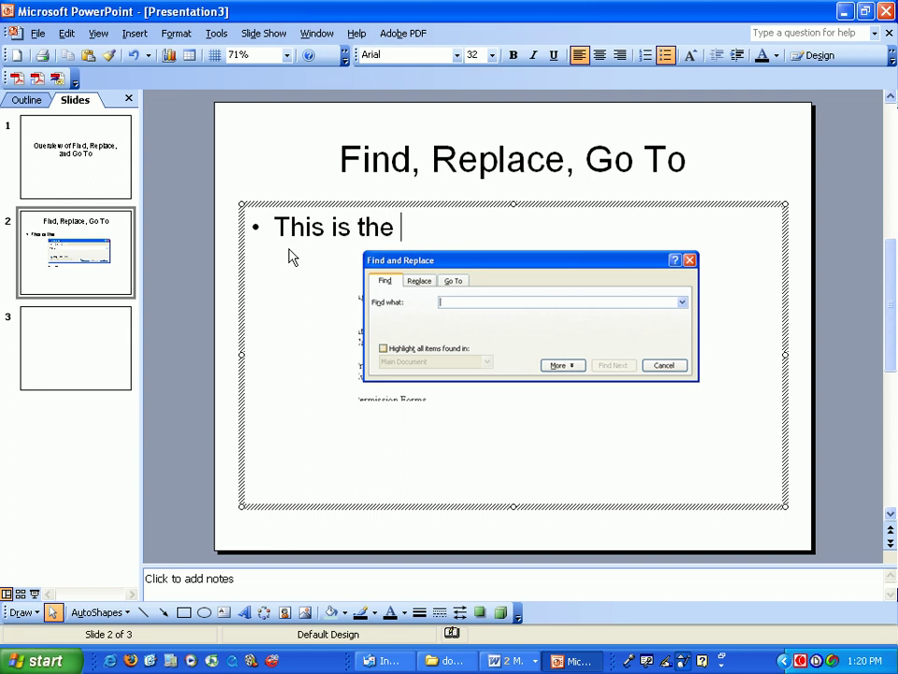
{"action": "type", "text": "Find"}
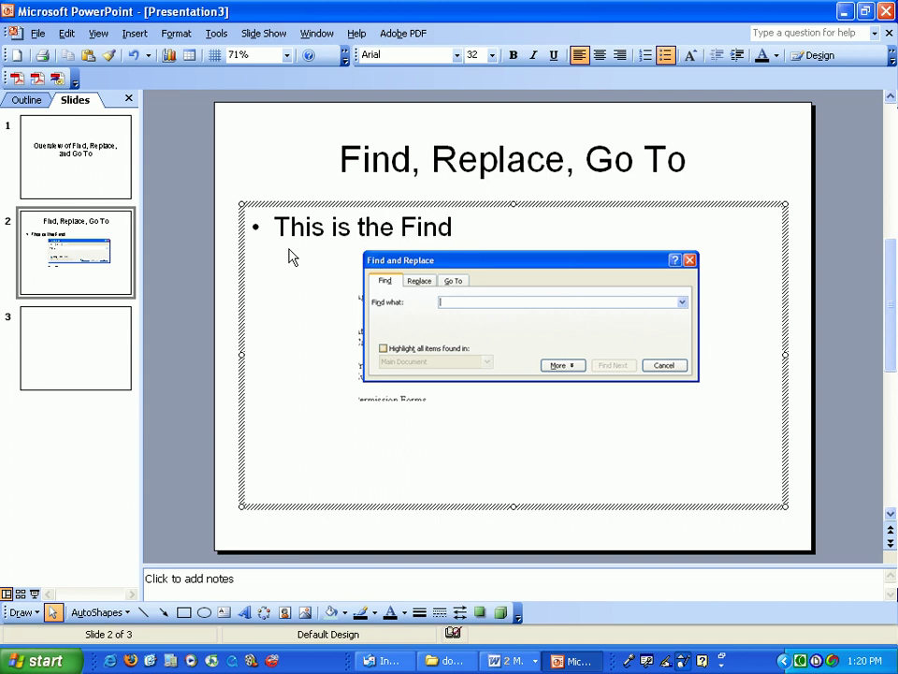
{"action": "type", "text": "/Replace"}
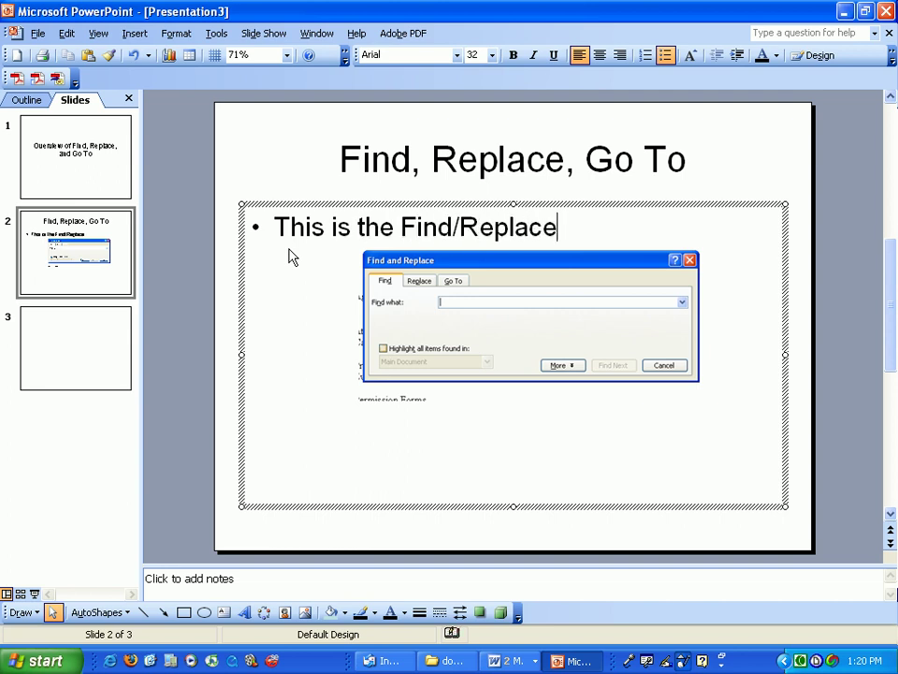
{"action": "type", "text": "/ Go "}
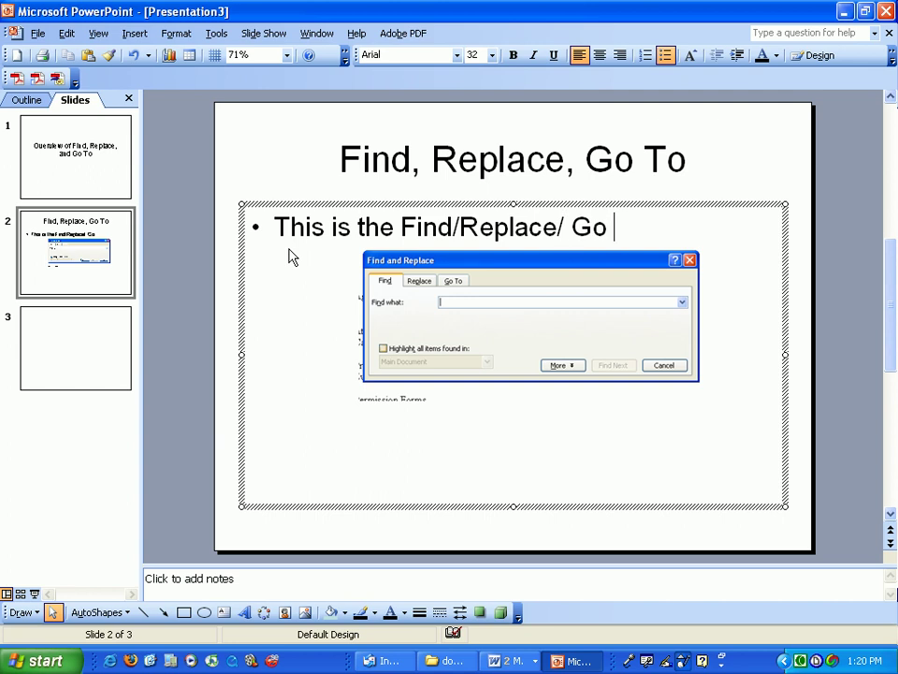
{"action": "type", "text": "To Tool.  "}
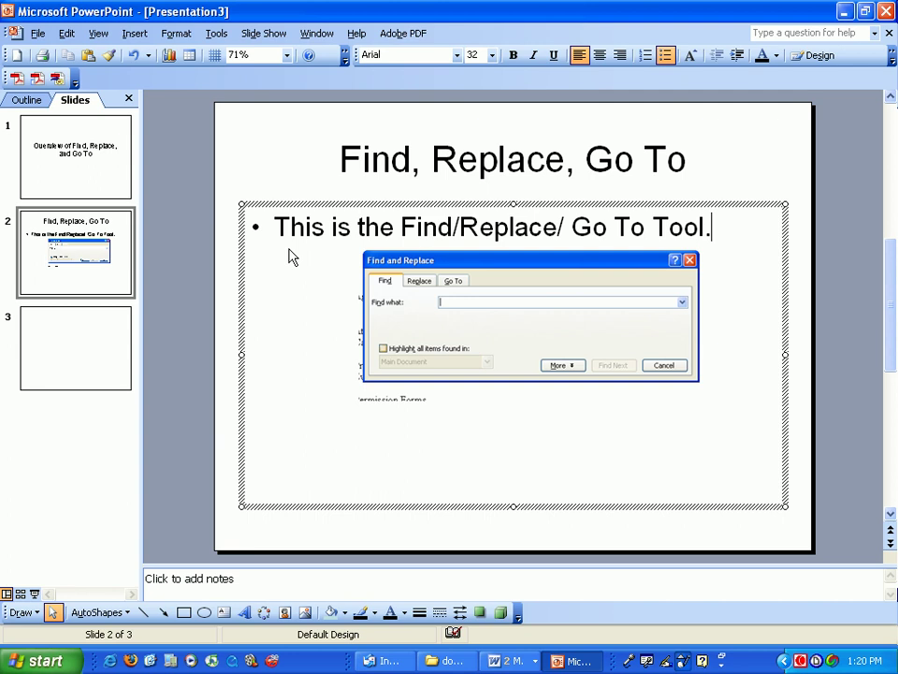
{"action": "type", "text": "It is in the "}
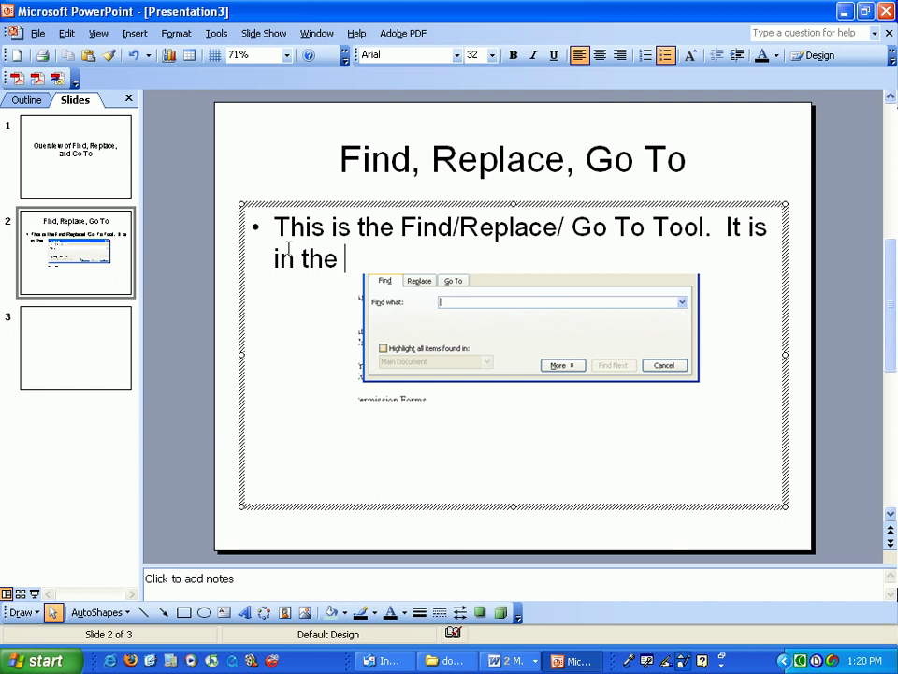
{"action": "type", "text": "Edit M"}
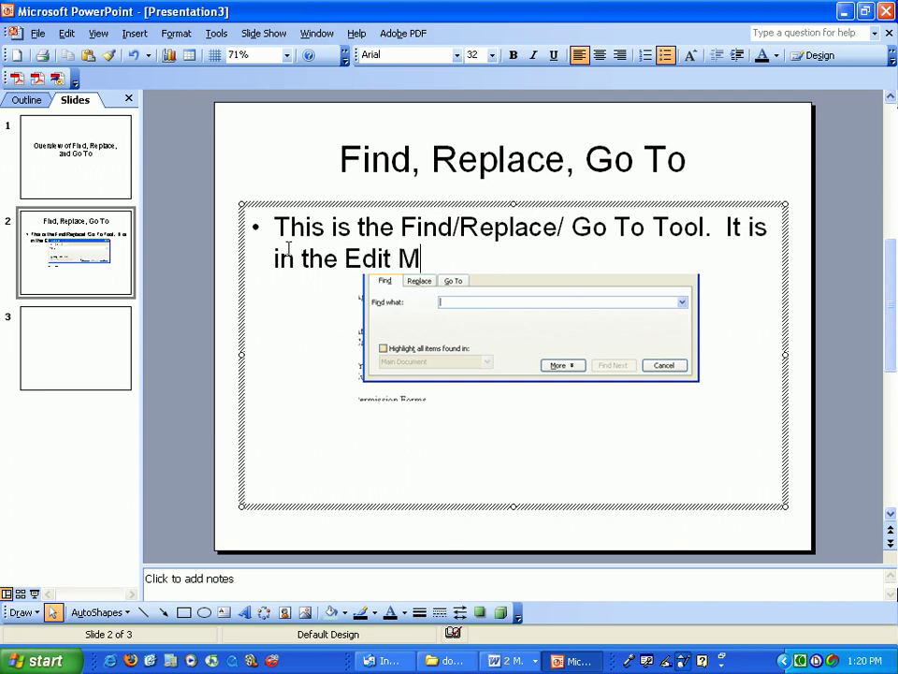
{"action": "type", "text": "enu"}
Shrink the screenshot from its corner and move it to the right of the caption.
{"action": "left_click_drag", "start_coordinate": [493, 310], "coordinate": [395, 355]}
{"action": "left_click", "coordinate": [549, 226]}
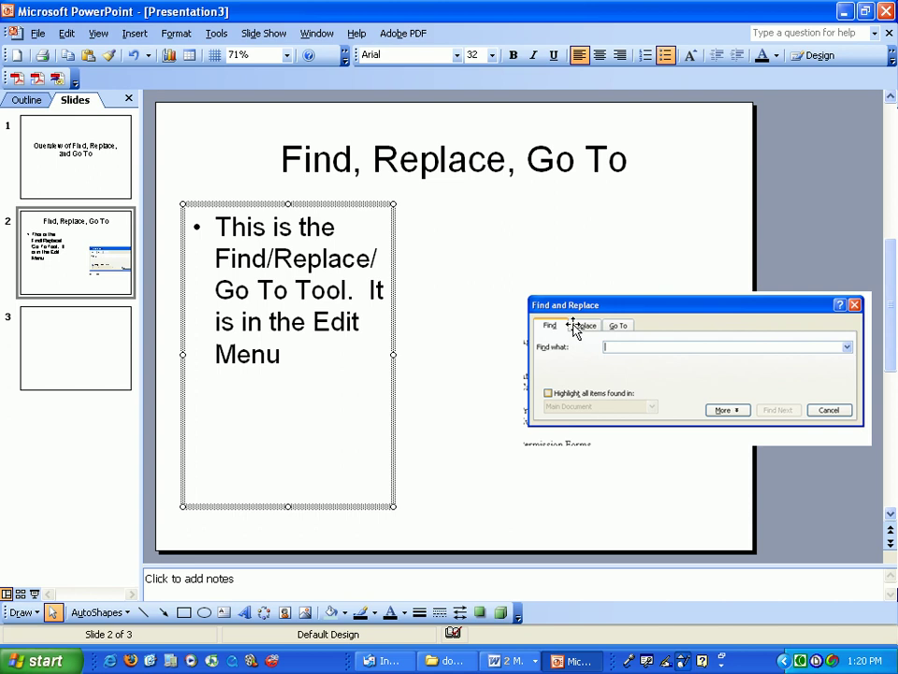
{"action": "left_click_drag", "start_coordinate": [568, 312], "coordinate": [523, 253]}
{"action": "left_click", "coordinate": [379, 258]}
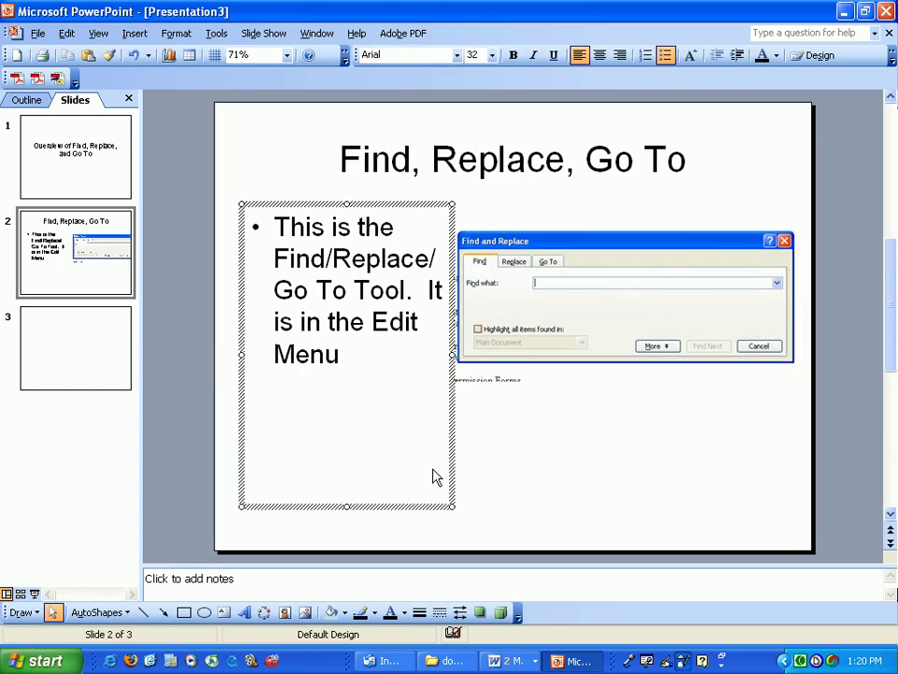
{"action": "left_click", "coordinate": [650, 321]}
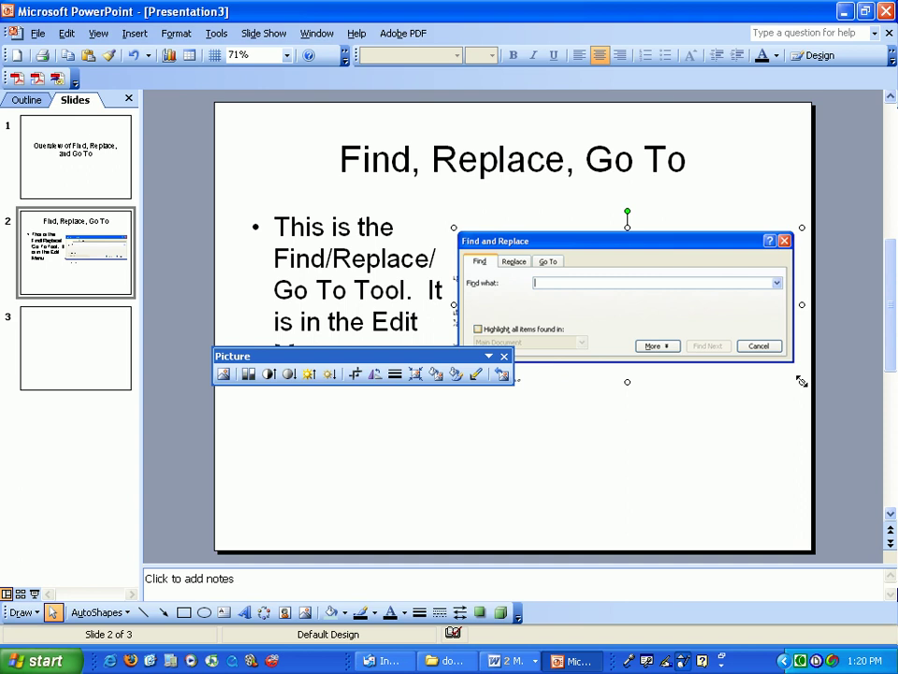
{"action": "left_click_drag", "start_coordinate": [800, 378], "coordinate": [725, 337]}
{"action": "left_click_drag", "start_coordinate": [567, 281], "coordinate": [620, 297]}
Shorten the caption text box from its bottom edge.
{"action": "left_click", "coordinate": [393, 289]}
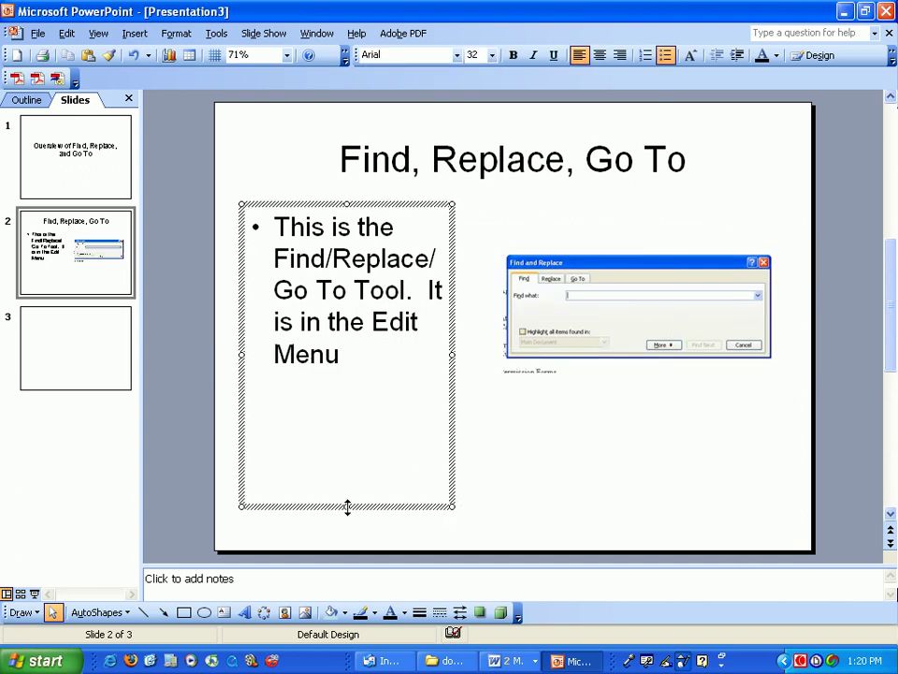
{"action": "left_click_drag", "start_coordinate": [347, 506], "coordinate": [342, 389]}
{"action": "left_click", "coordinate": [332, 453]}
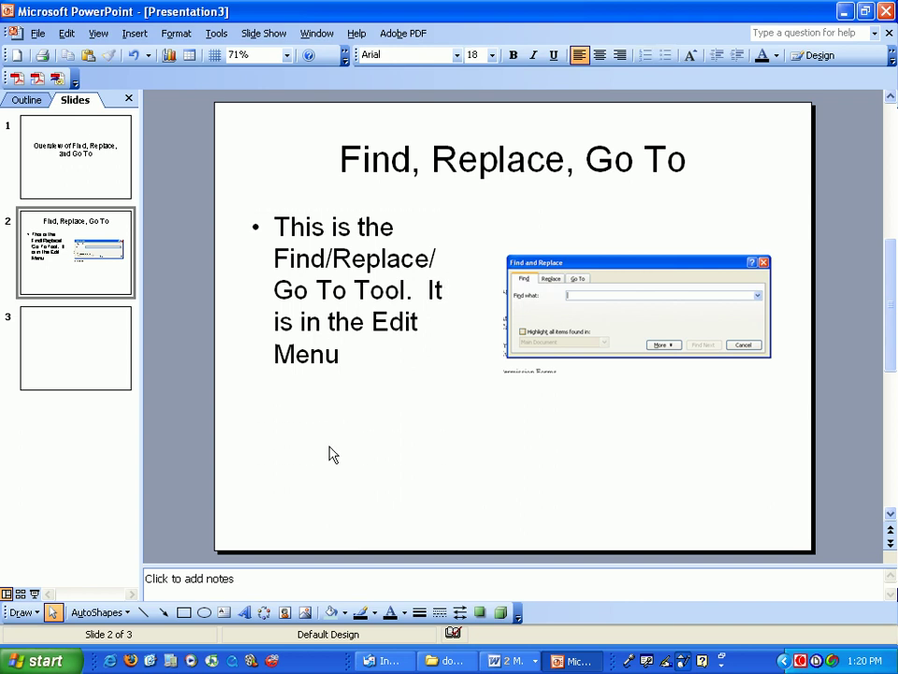
Draw an arrow from the caption to the screenshot and format it 3.25 pt red.
{"action": "left_click", "coordinate": [163, 613]}
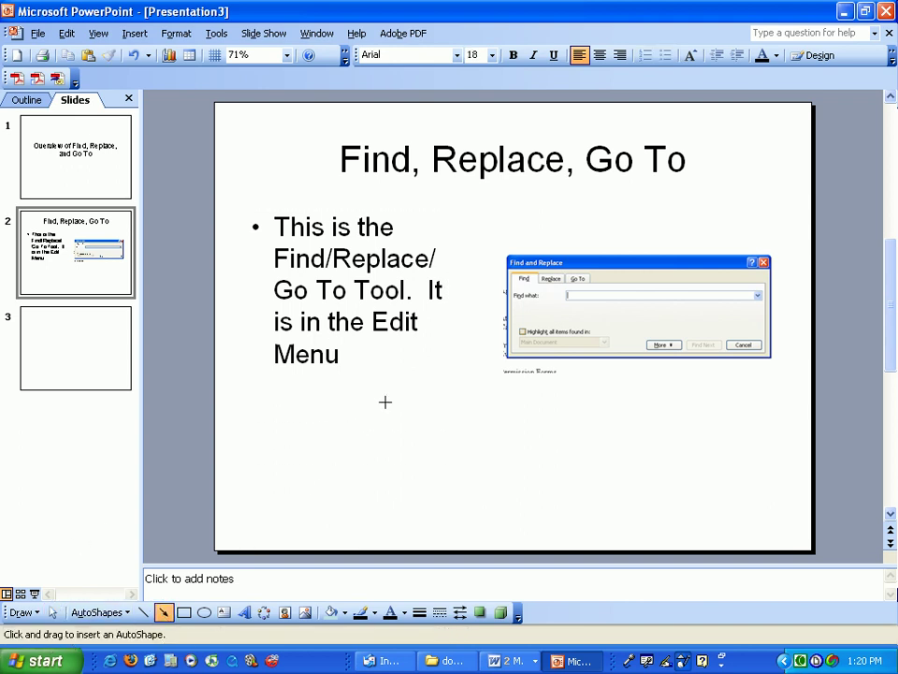
{"action": "left_click_drag", "start_coordinate": [444, 312], "coordinate": [494, 321]}
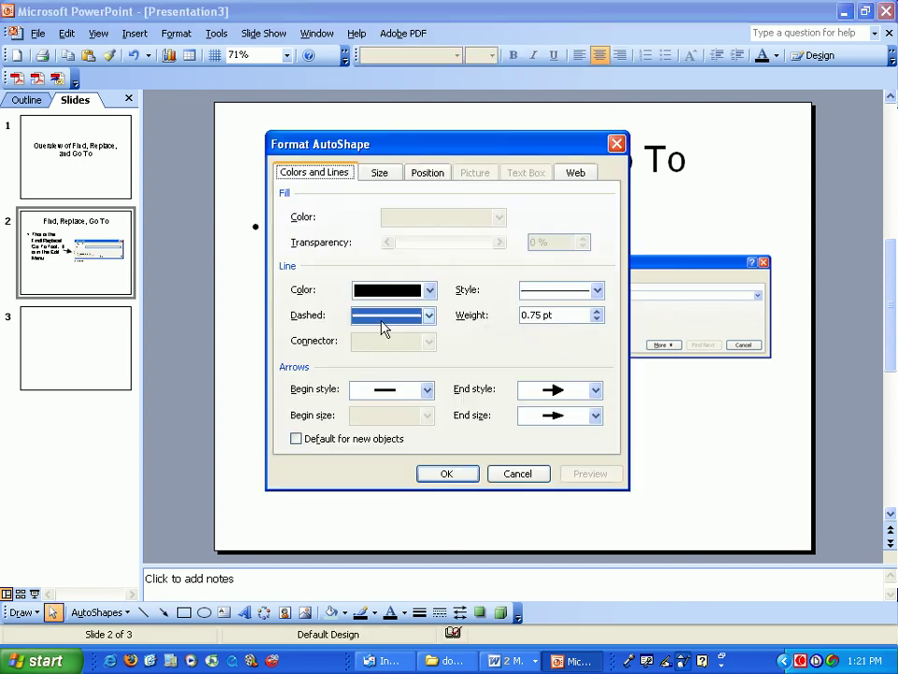
{"action": "left_click", "coordinate": [597, 311]}
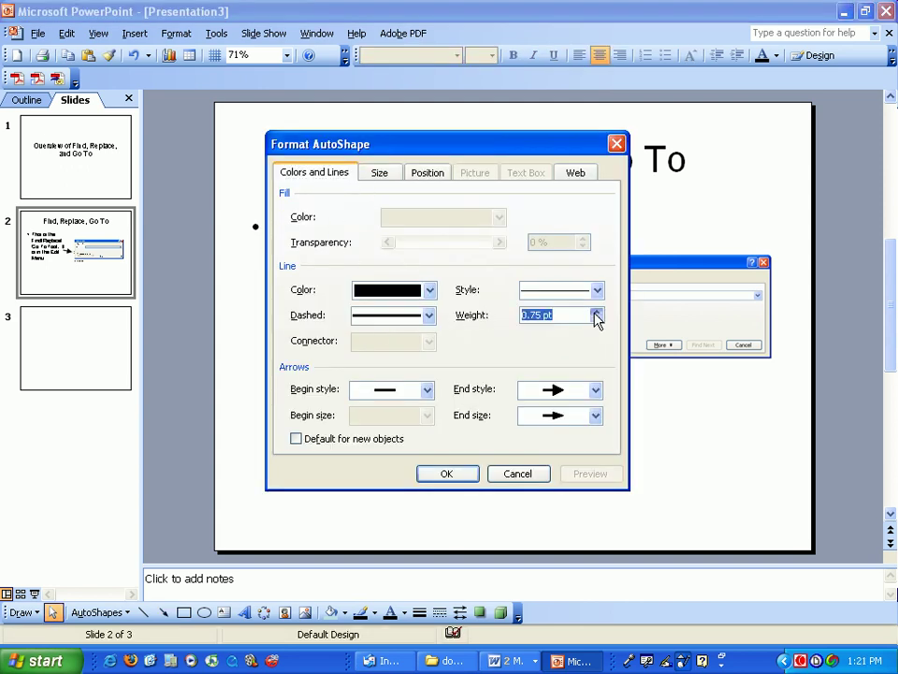
{"action": "left_click", "coordinate": [597, 311]}
{"action": "left_click", "coordinate": [597, 310]}
{"action": "left_click", "coordinate": [597, 313]}
{"action": "left_click", "coordinate": [596, 312]}
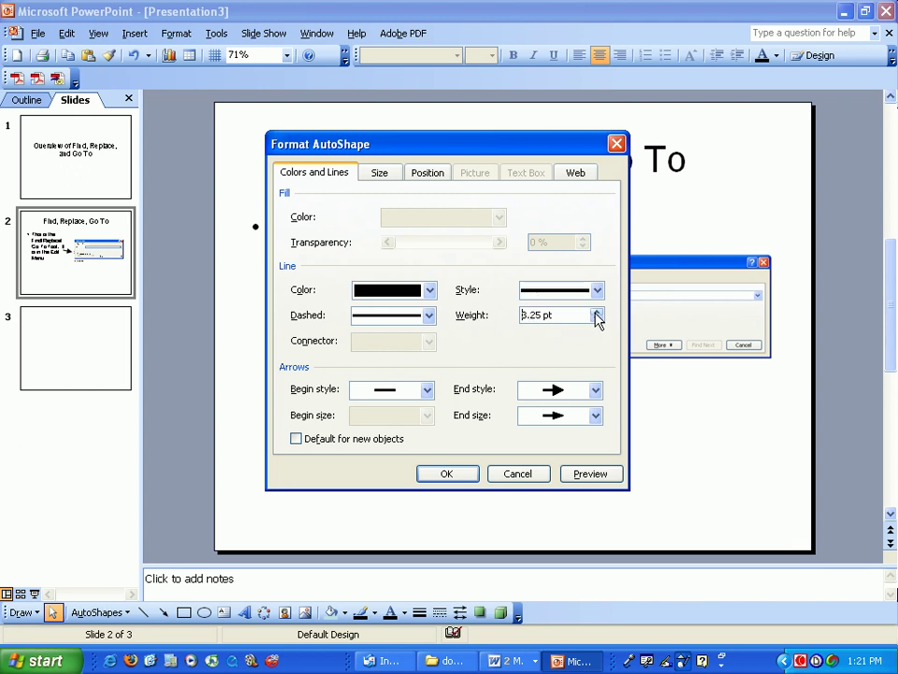
{"action": "left_click", "coordinate": [393, 290]}
{"action": "left_click", "coordinate": [362, 401]}
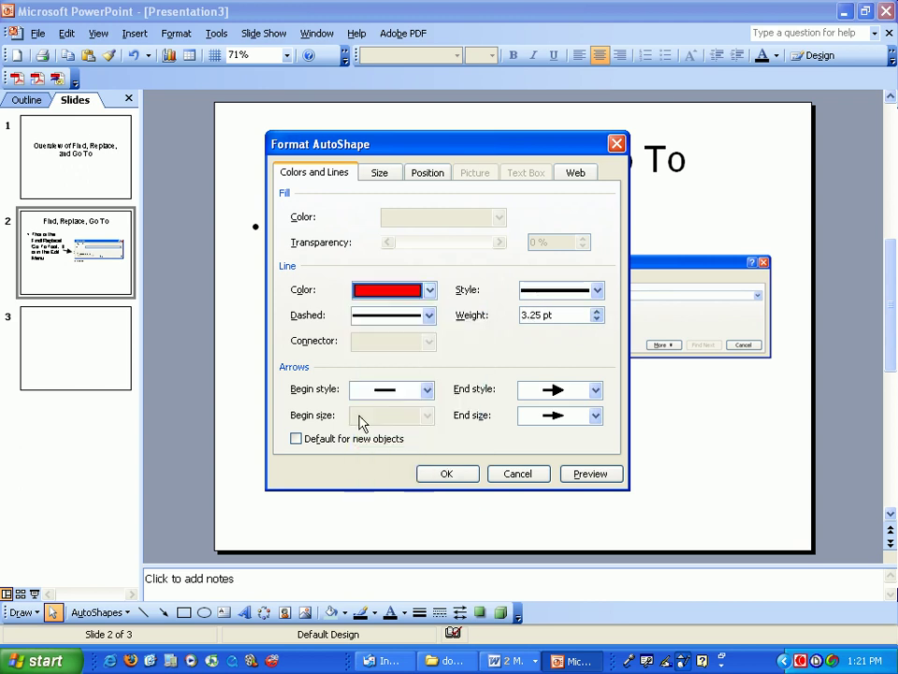
{"action": "left_click", "coordinate": [449, 474]}
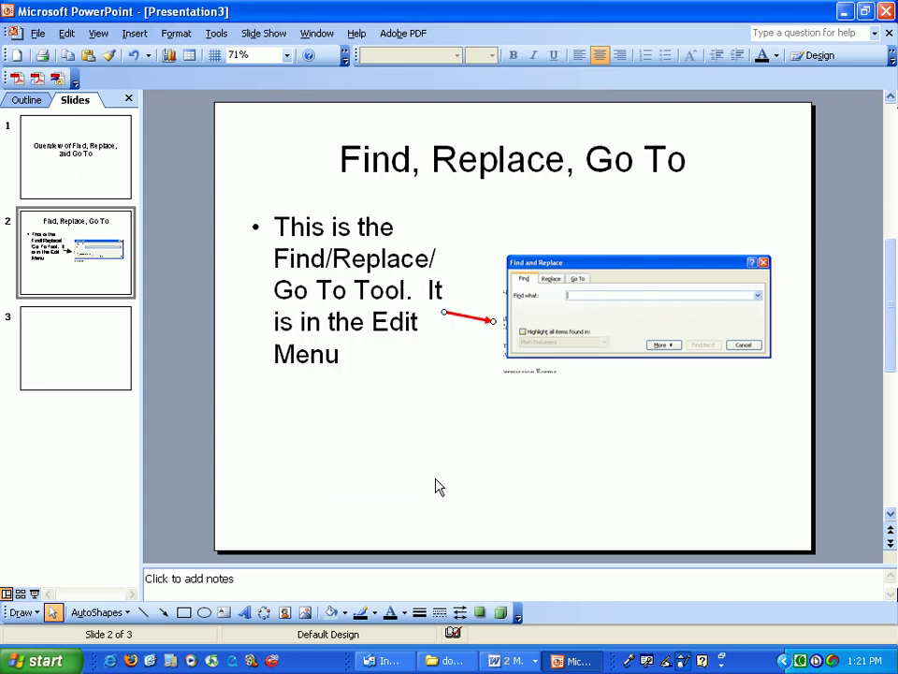
{"action": "left_click", "coordinate": [527, 357]}
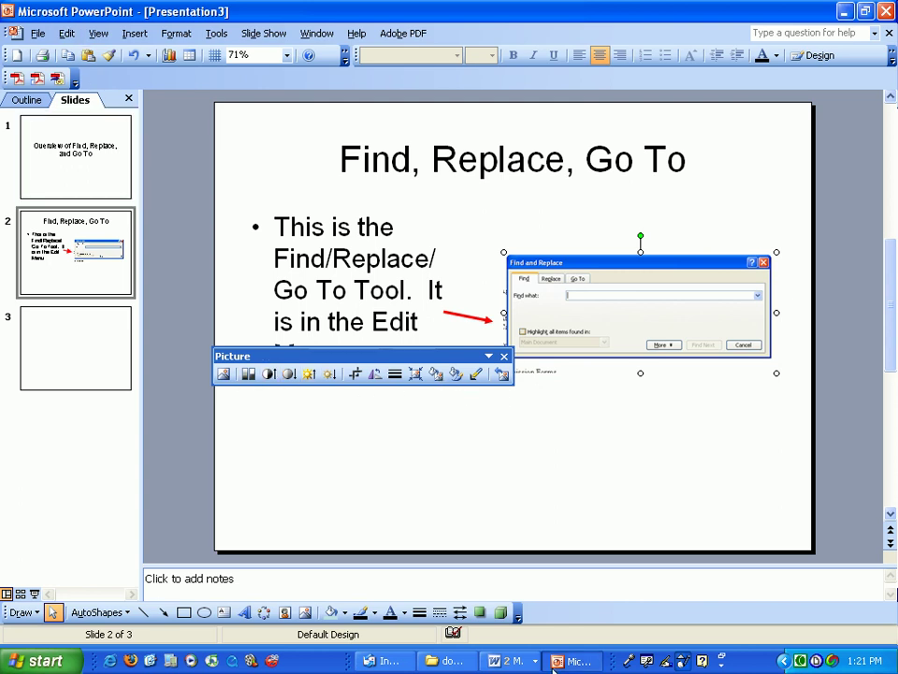
In Word, close Find and Replace and check the Edit menu's Go To, then return to PowerPoint.
{"action": "left_click", "coordinate": [510, 661]}
{"action": "left_click", "coordinate": [514, 632]}
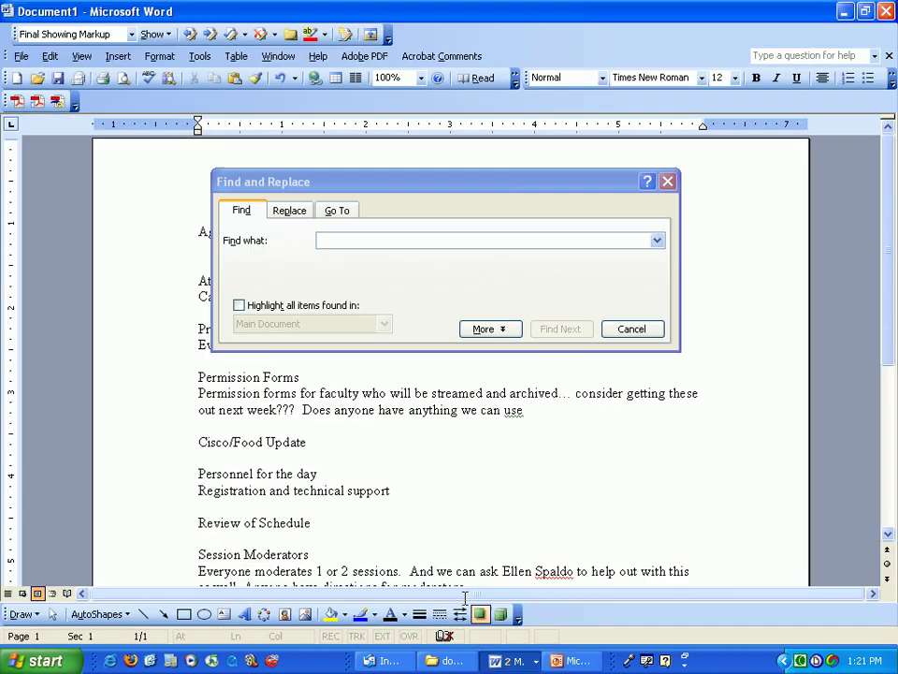
{"action": "left_click", "coordinate": [629, 328]}
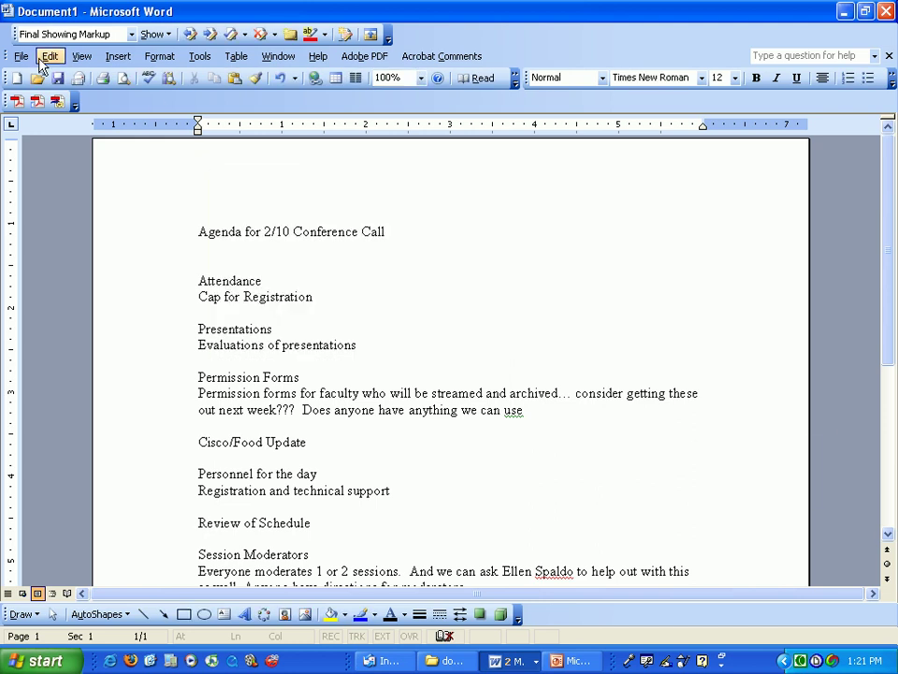
{"action": "left_click", "coordinate": [50, 56]}
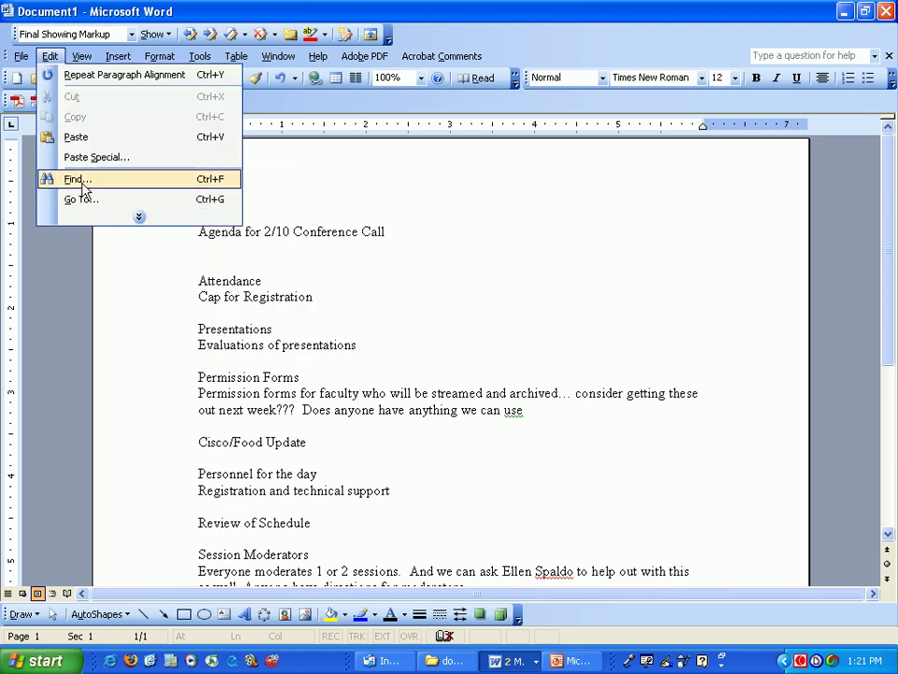
{"action": "left_click", "coordinate": [571, 661]}
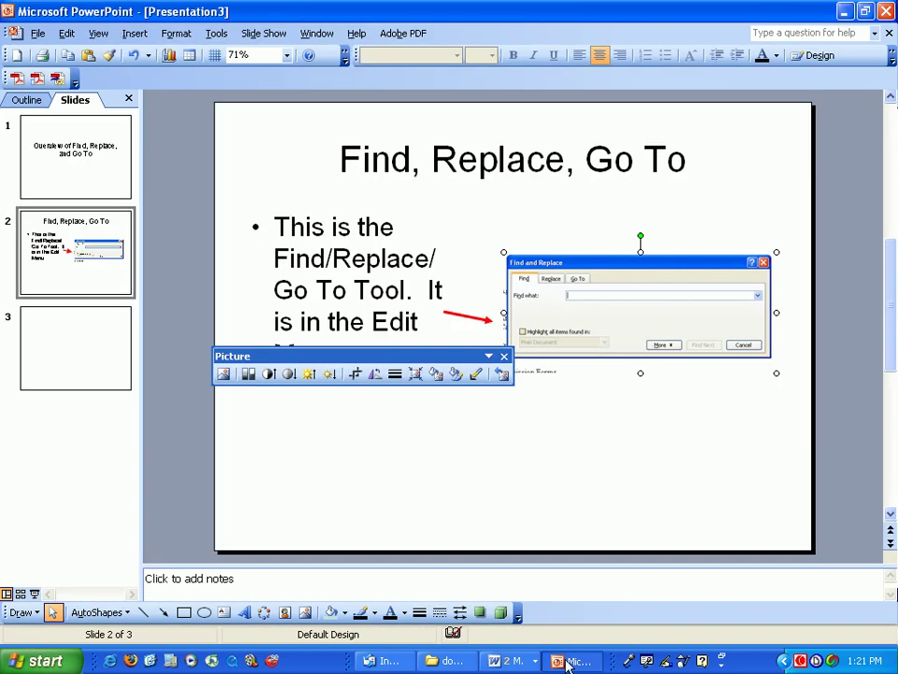
Show the Picture toolbar and crop the stray text line off the screenshot's bottom.
{"action": "left_click_drag", "start_coordinate": [381, 360], "coordinate": [397, 460]}
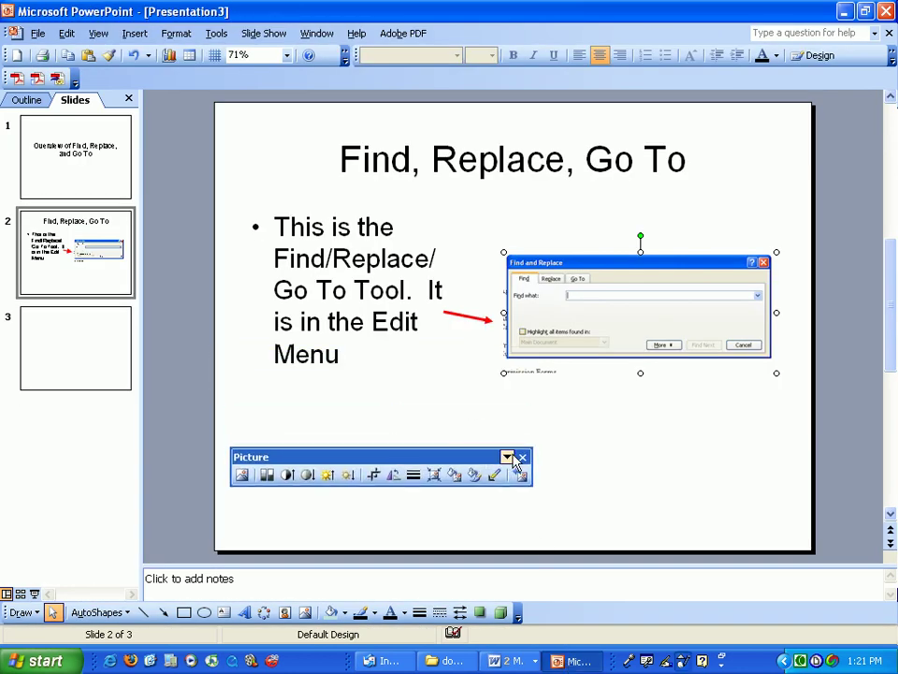
{"action": "left_click", "coordinate": [522, 457]}
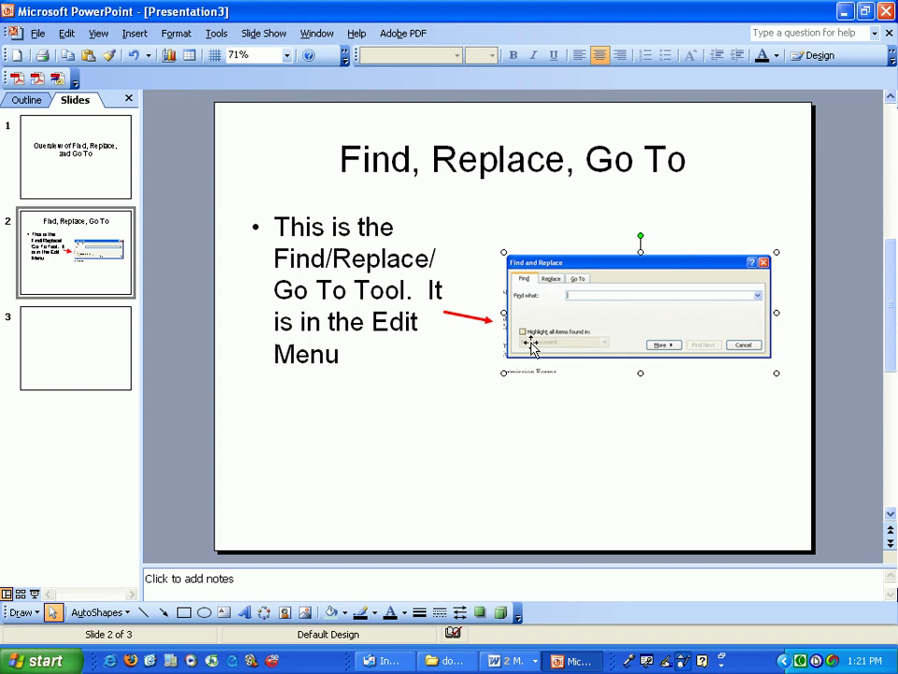
{"action": "left_click", "coordinate": [97, 34]}
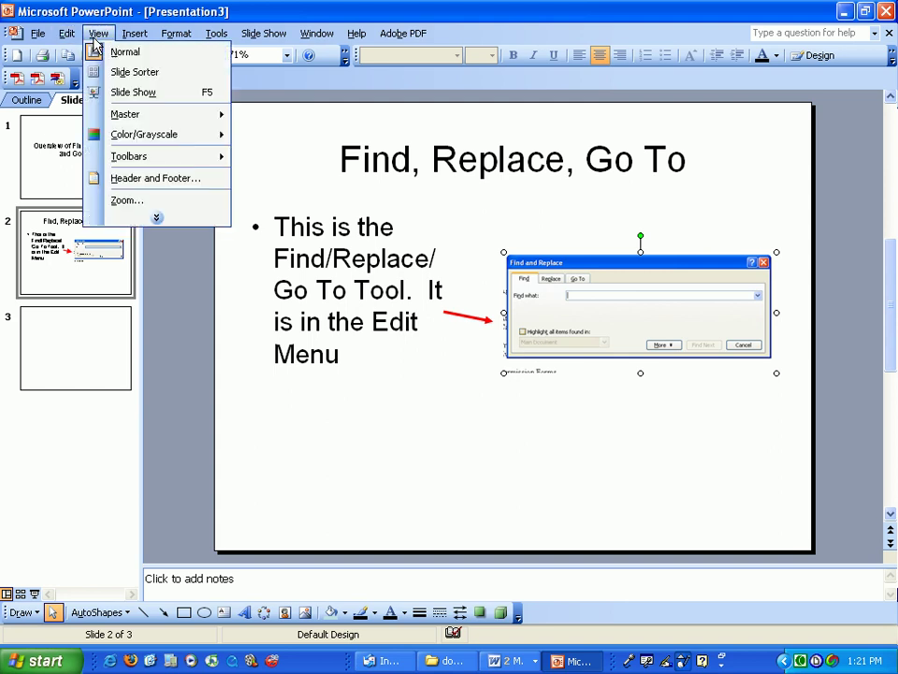
{"action": "mouse_move", "coordinate": [105, 161]}
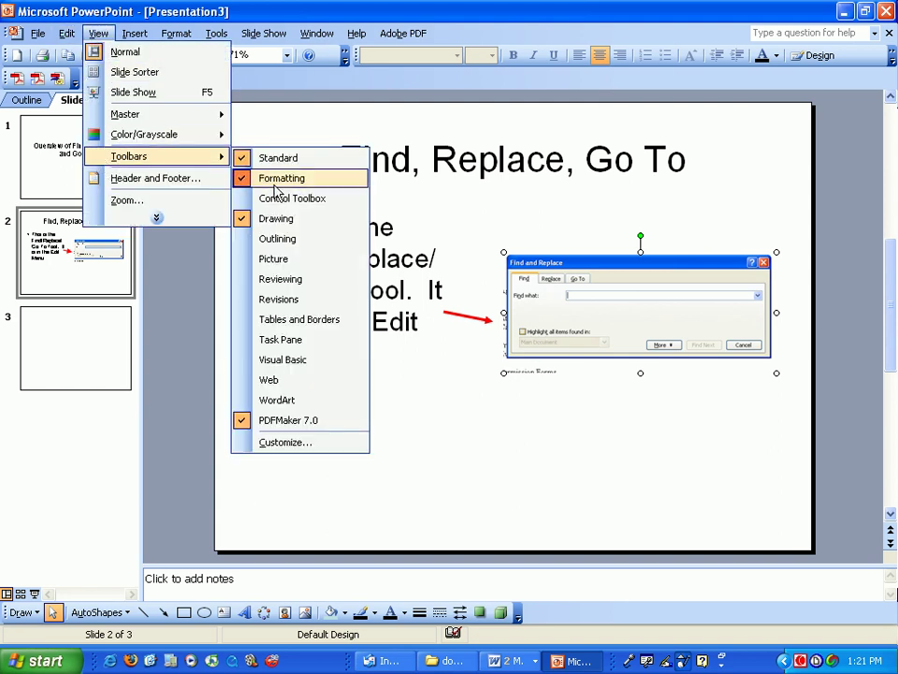
{"action": "left_click", "coordinate": [272, 258]}
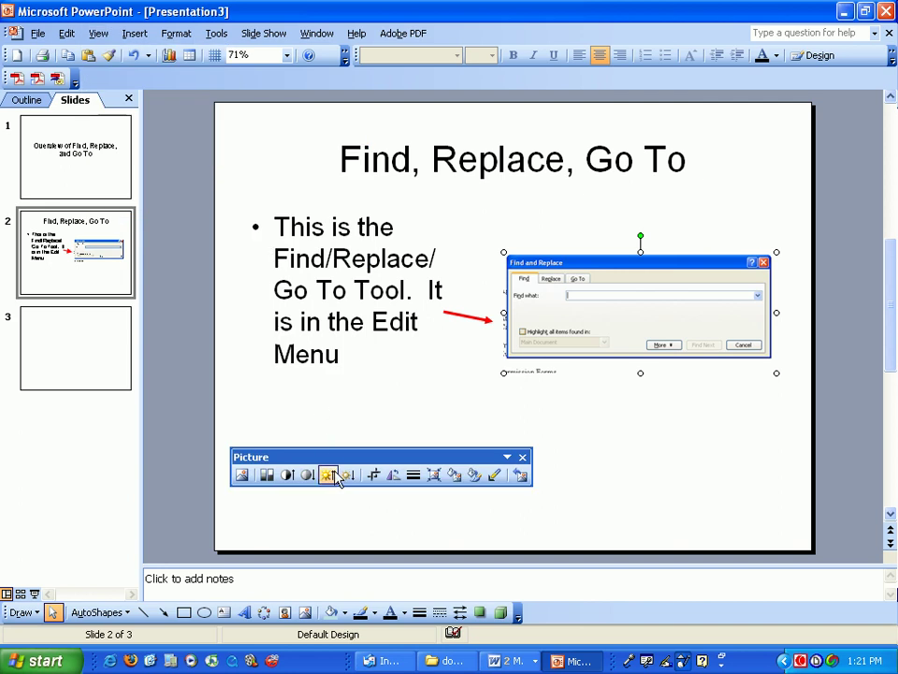
{"action": "left_click", "coordinate": [374, 475]}
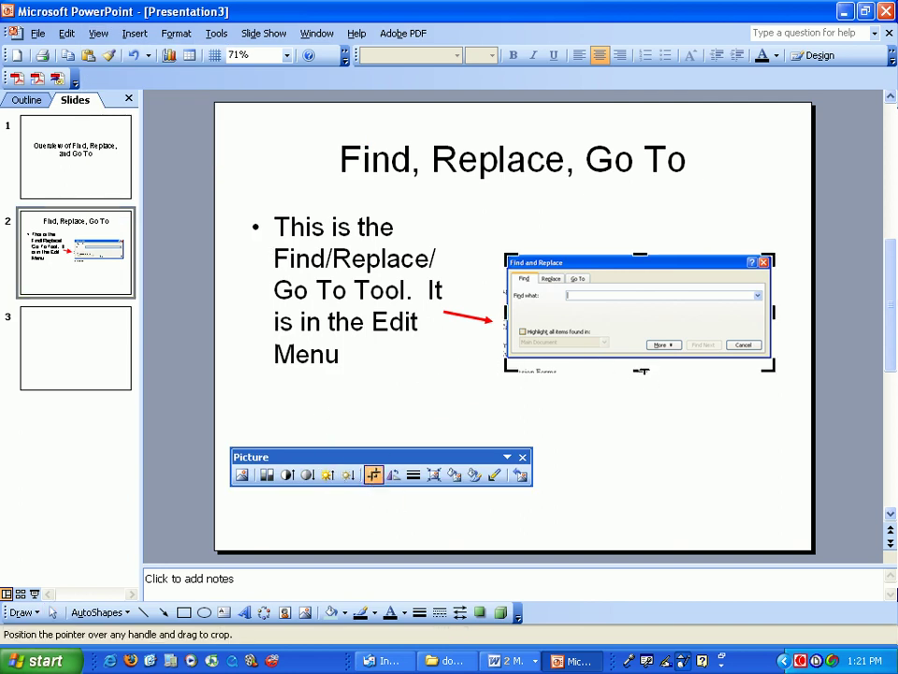
{"action": "left_click_drag", "start_coordinate": [642, 371], "coordinate": [637, 359]}
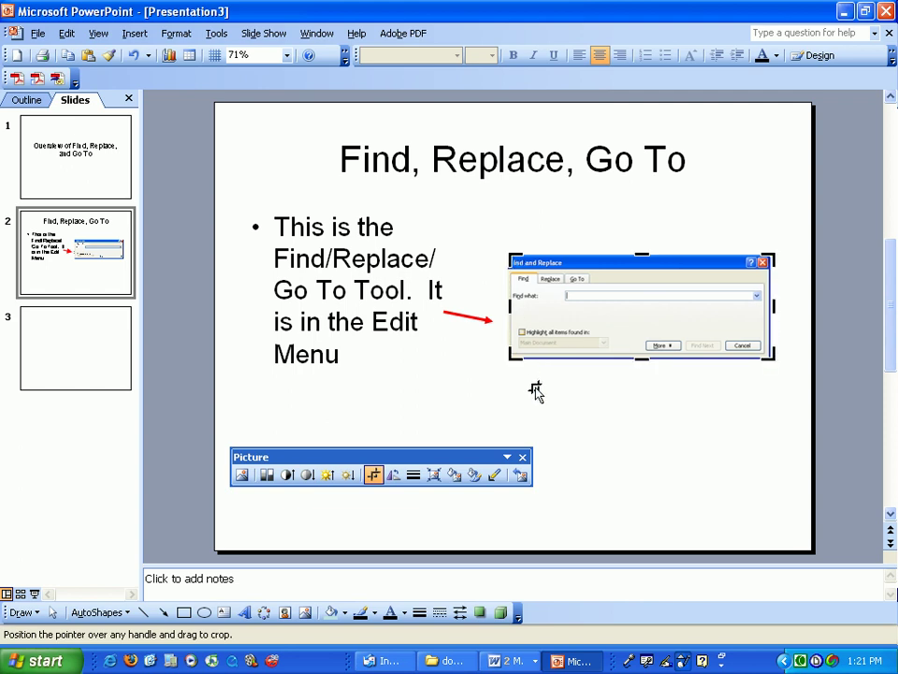
{"action": "key", "text": "Escape"}
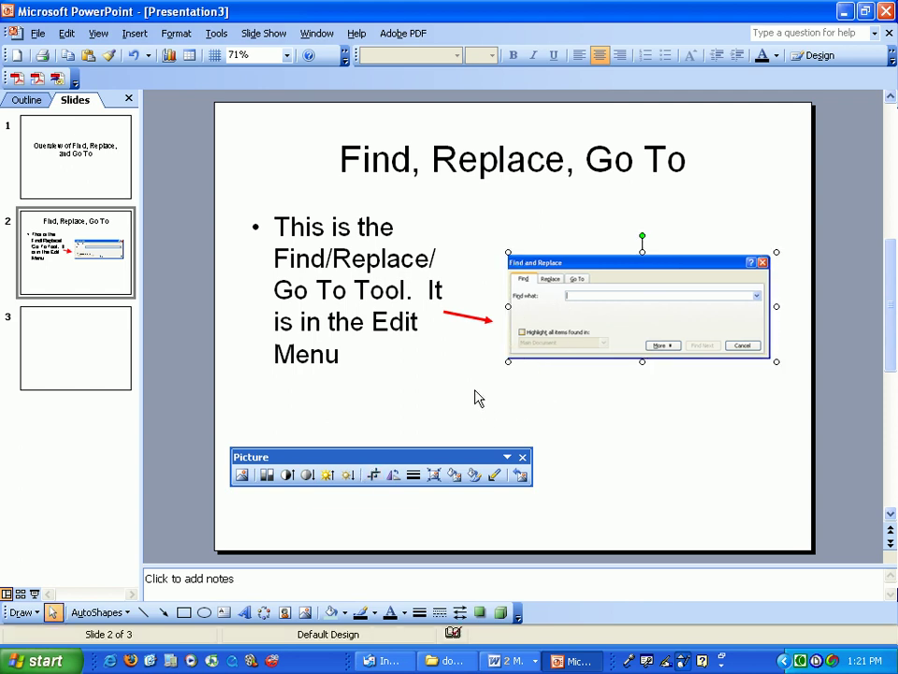
Give the Find and Replace screenshot a 1½ pt border and a drop shadow.
{"action": "left_click", "coordinate": [412, 476]}
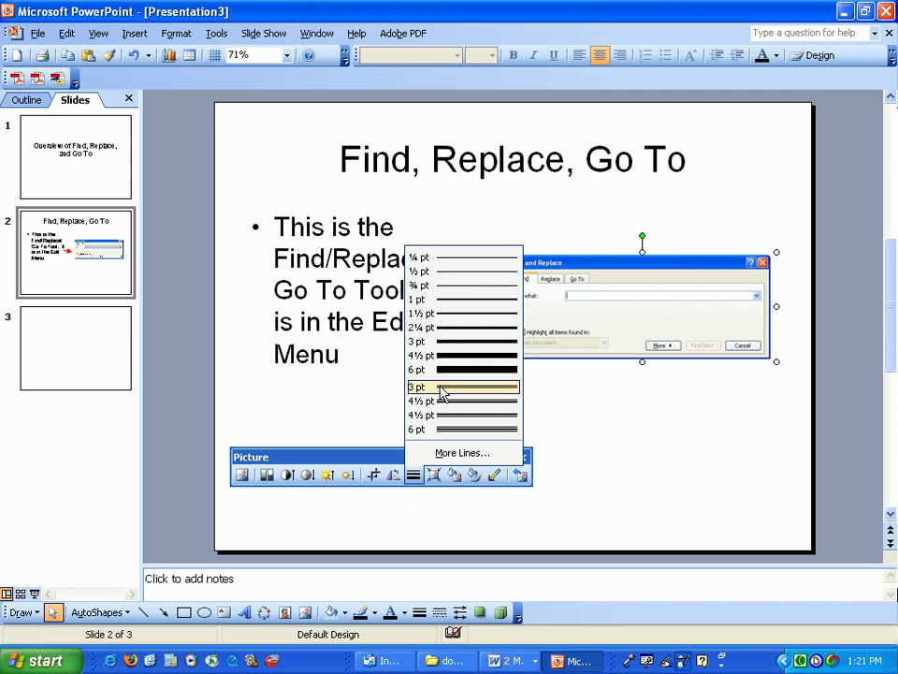
{"action": "left_click", "coordinate": [448, 315]}
{"action": "left_click", "coordinate": [518, 421]}
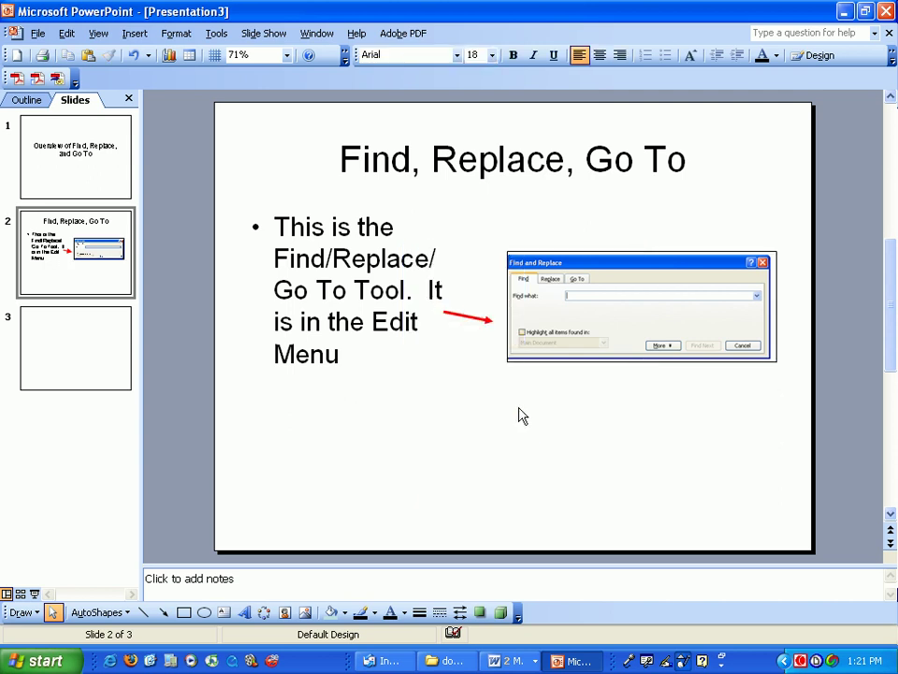
{"action": "left_click", "coordinate": [573, 312]}
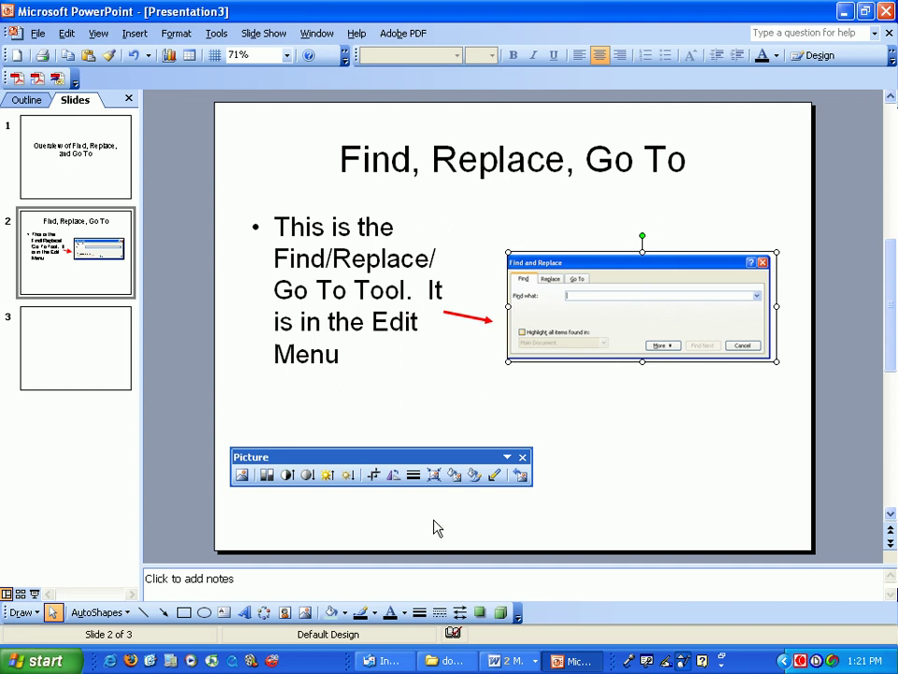
{"action": "left_click", "coordinate": [480, 612]}
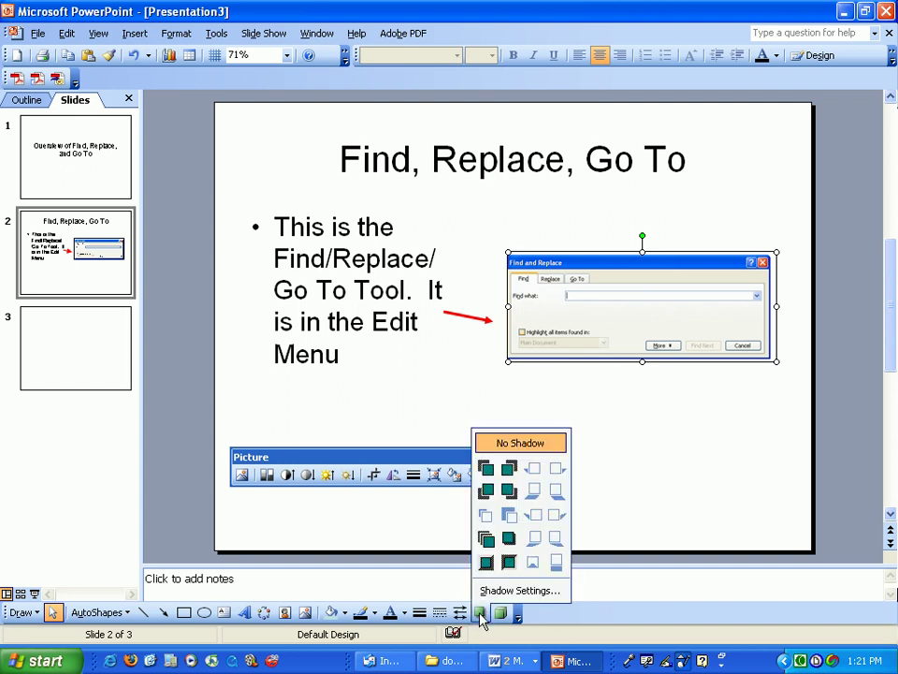
{"action": "left_click", "coordinate": [508, 490]}
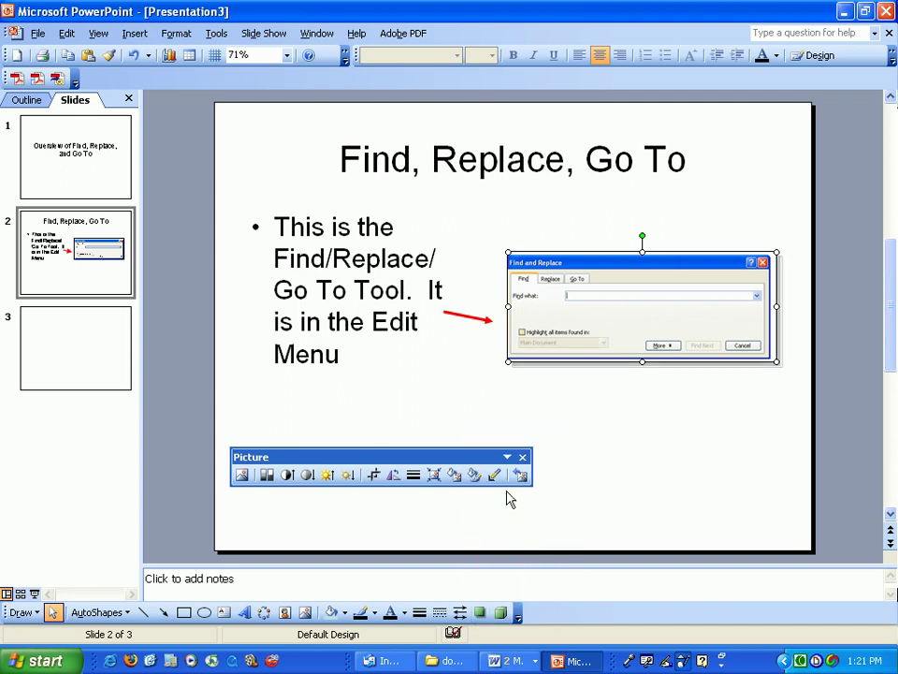
{"action": "left_click", "coordinate": [604, 482]}
Try a shadow on the caption text box, then undo it.
{"action": "left_click", "coordinate": [366, 324]}
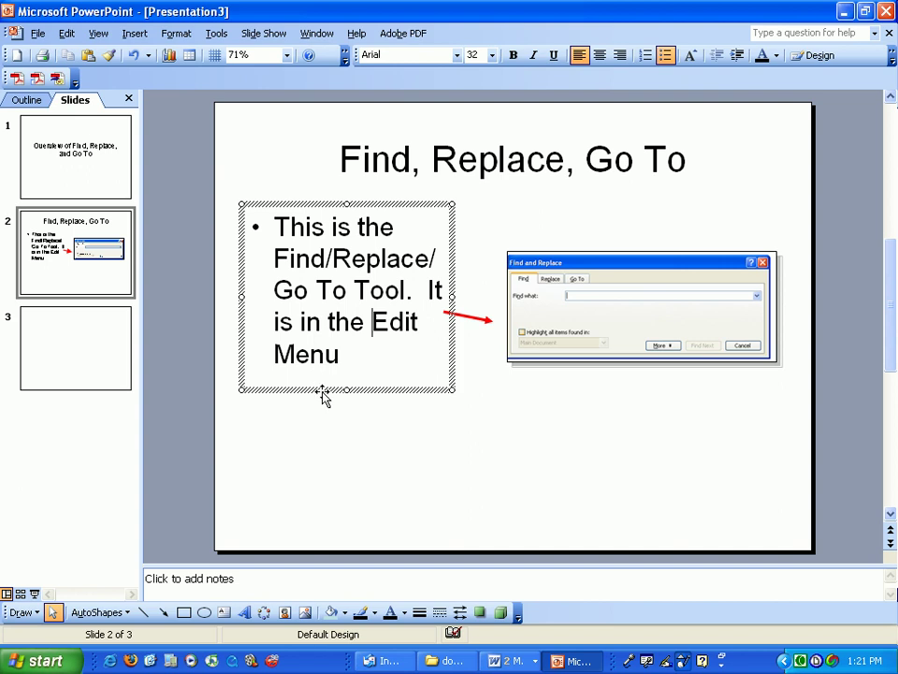
{"action": "left_click", "coordinate": [319, 393]}
{"action": "left_click", "coordinate": [480, 612]}
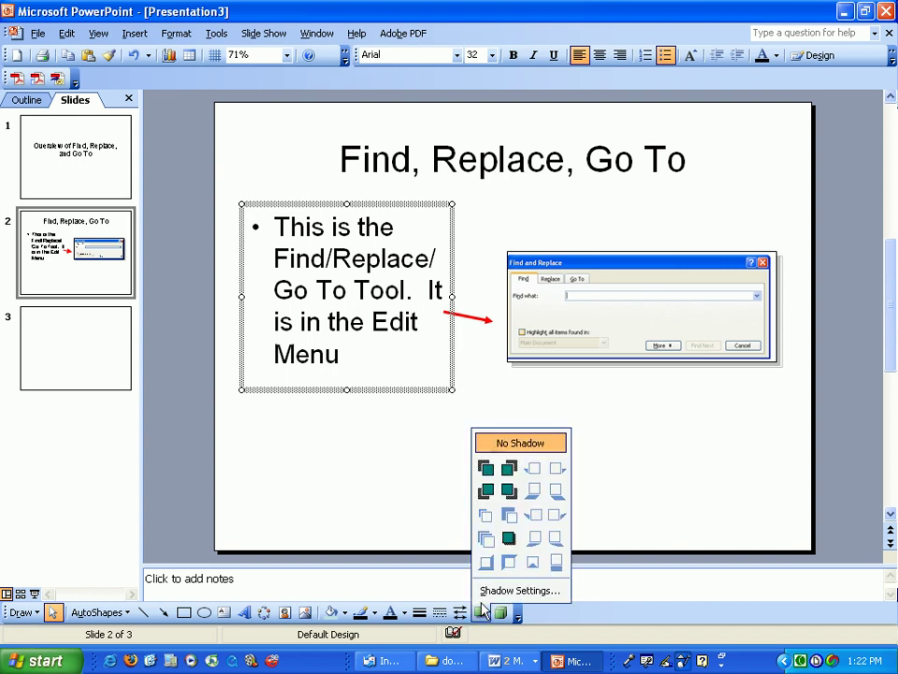
{"action": "left_click", "coordinate": [508, 489]}
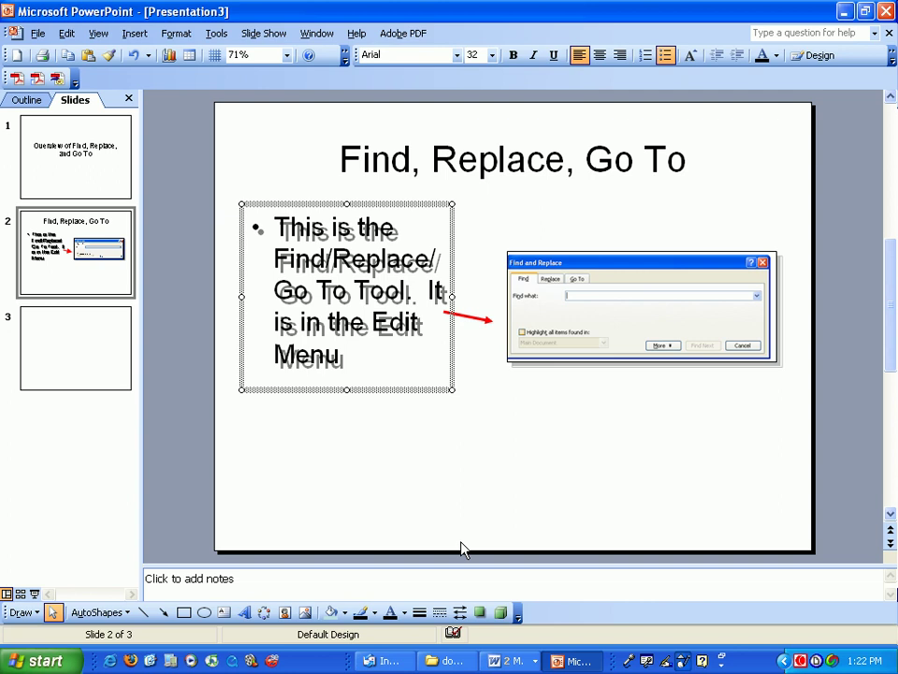
{"action": "key", "text": "ctrl+z"}
{"action": "left_click", "coordinate": [445, 510]}
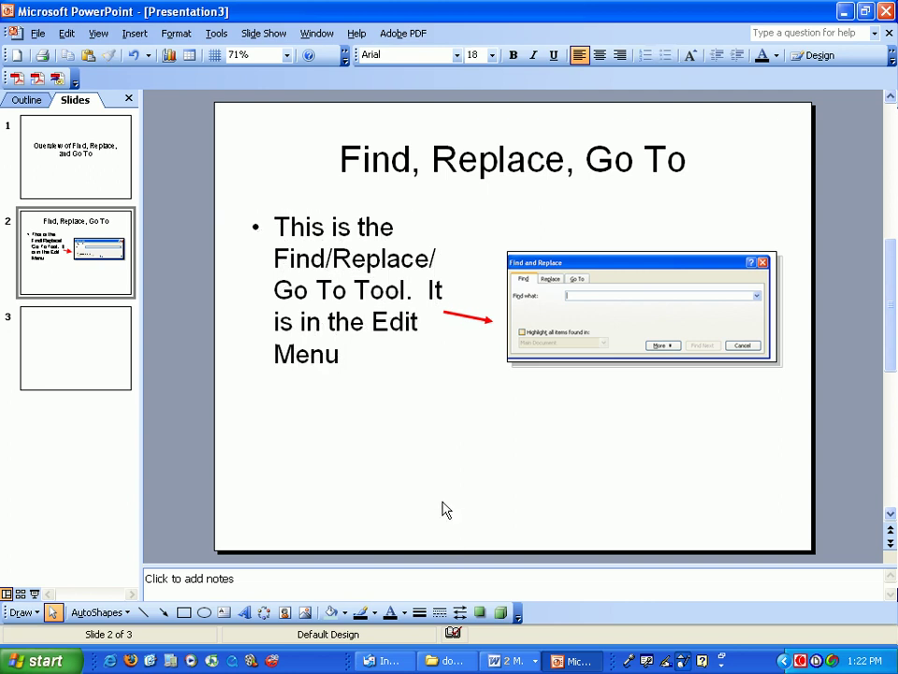
Remove the bullet before 'This' in the caption and start the slide show from slide 2.
{"action": "left_click", "coordinate": [277, 231]}
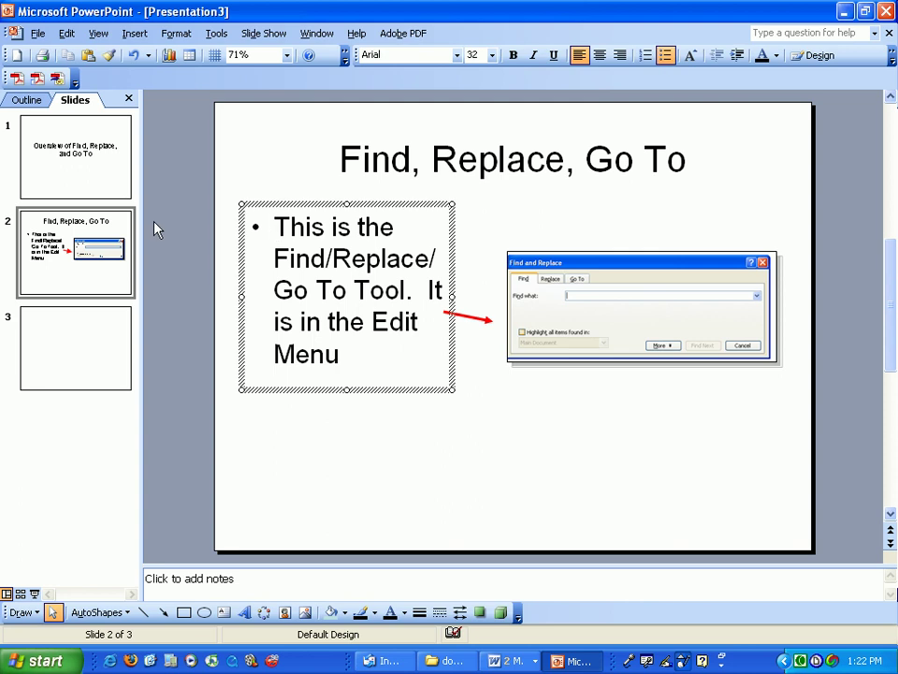
{"action": "key", "text": "BackSpace"}
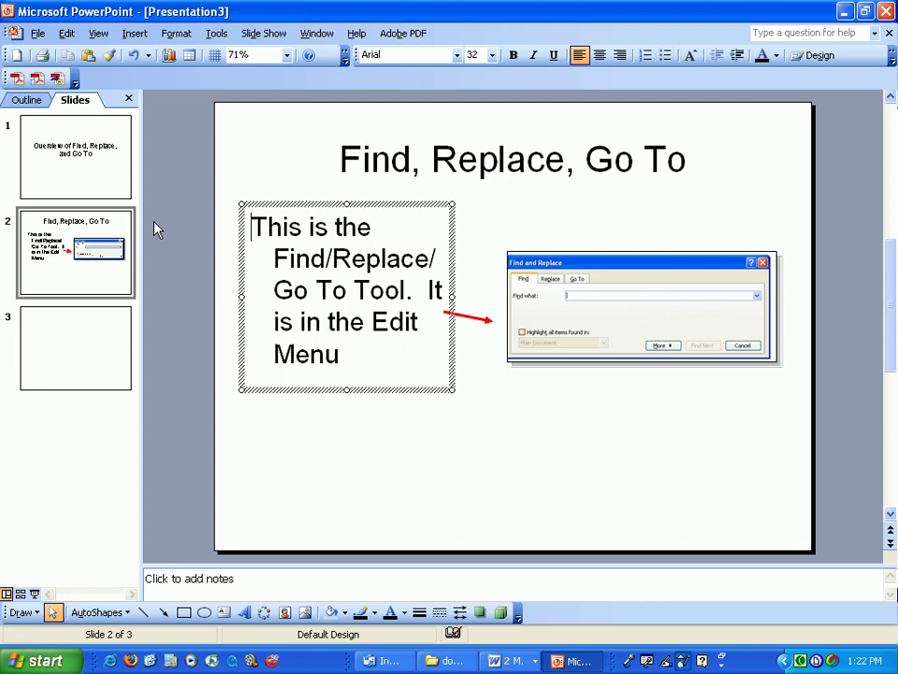
{"action": "left_click", "coordinate": [424, 459]}
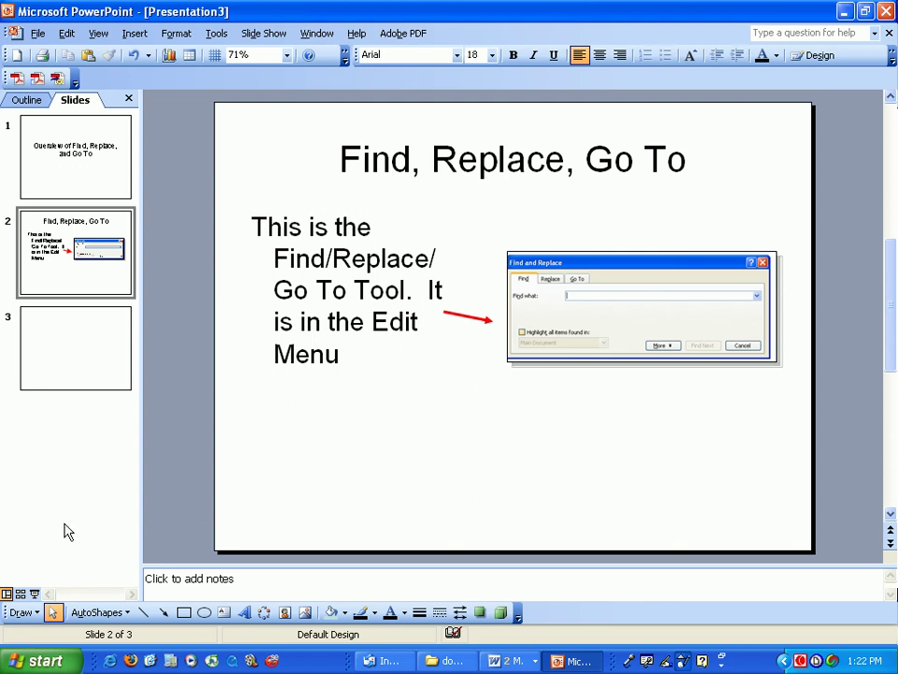
{"action": "left_click", "coordinate": [35, 593]}
Expand the Slide Show menu to show all its commands.
{"action": "left_click", "coordinate": [274, 37]}
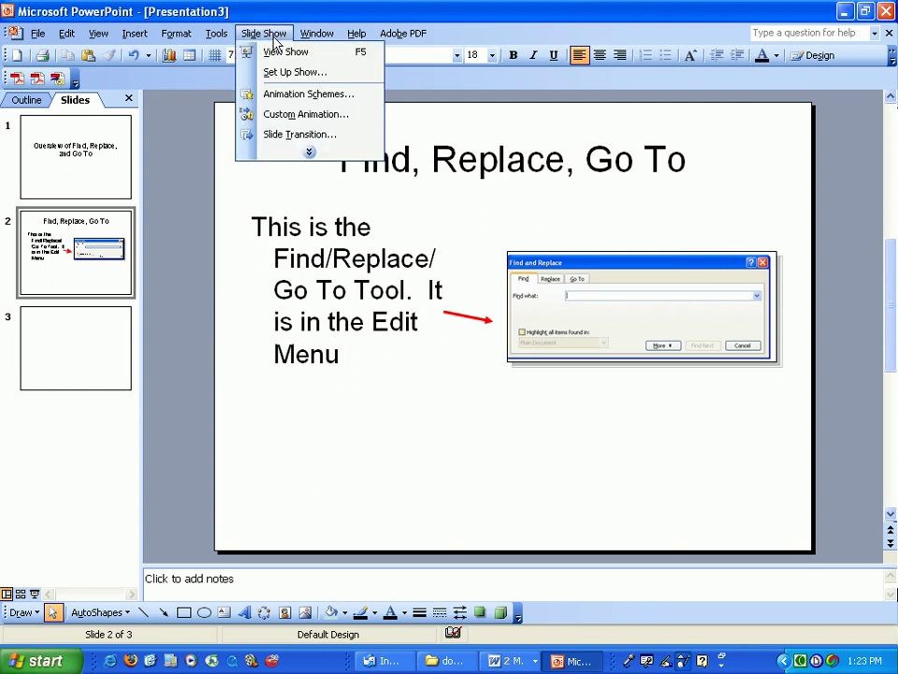
{"action": "left_click", "coordinate": [309, 152]}
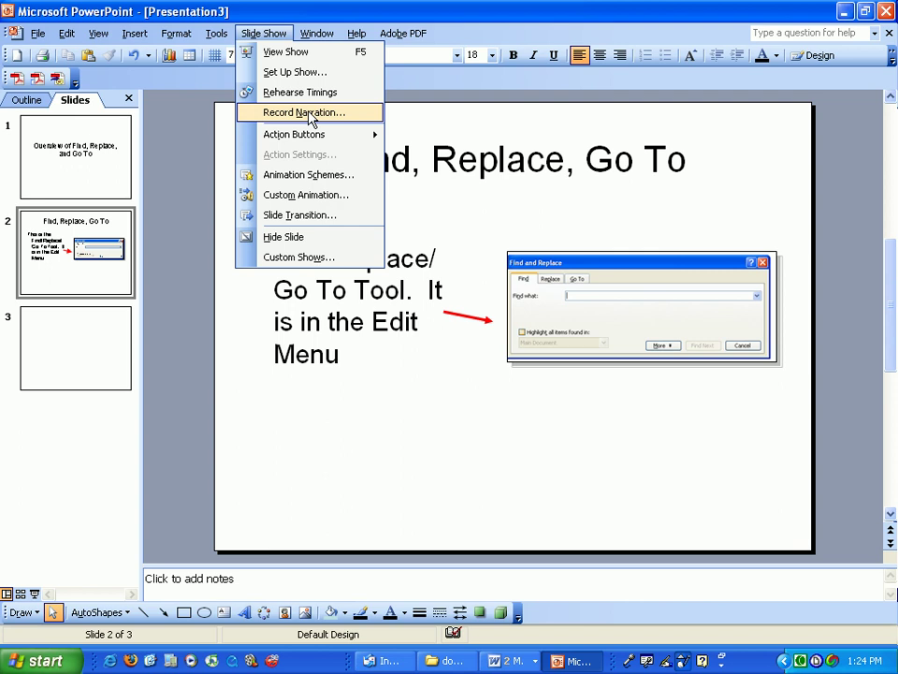
Show slide 2's Slide Transition pane with No Transition, Fast speed, advance on mouse click.
{"action": "left_click", "coordinate": [305, 215]}
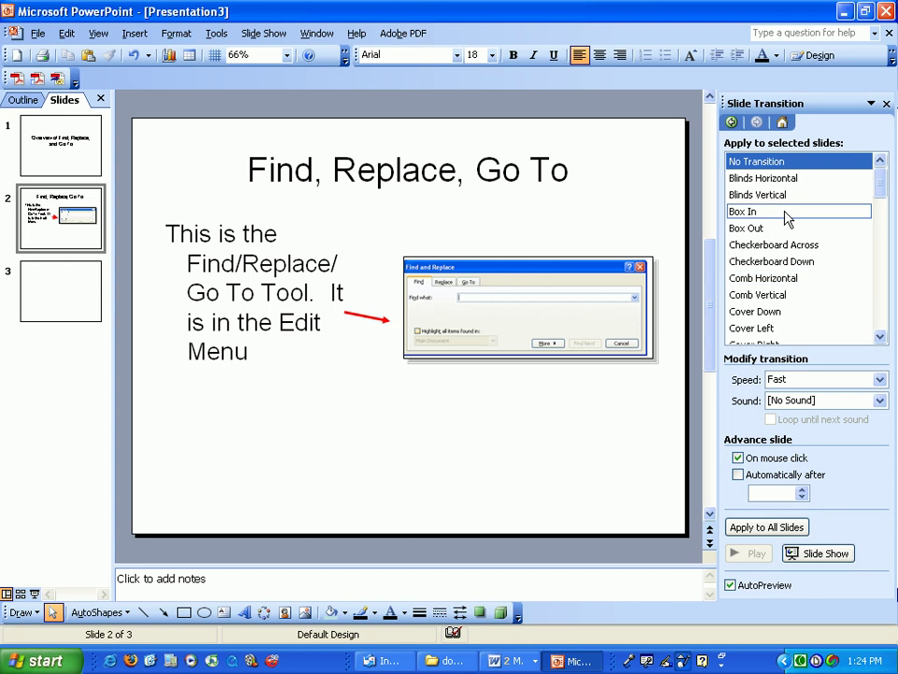
{"action": "left_click", "coordinate": [321, 34]}
{"action": "mouse_move", "coordinate": [290, 35]}
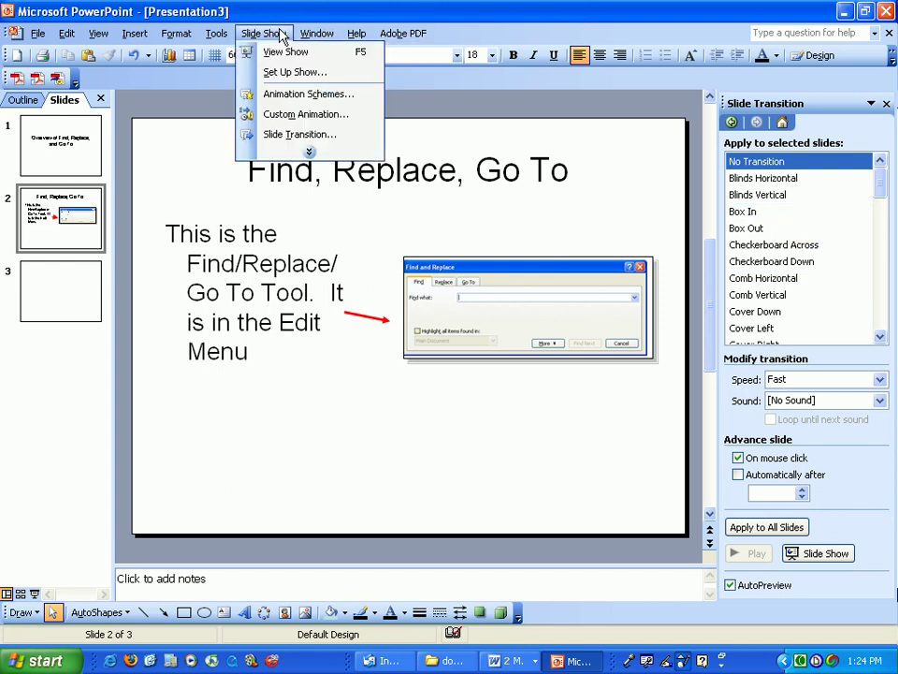
Switch to the Custom Animation pane and select the Find and Replace screenshot.
{"action": "left_click", "coordinate": [295, 114]}
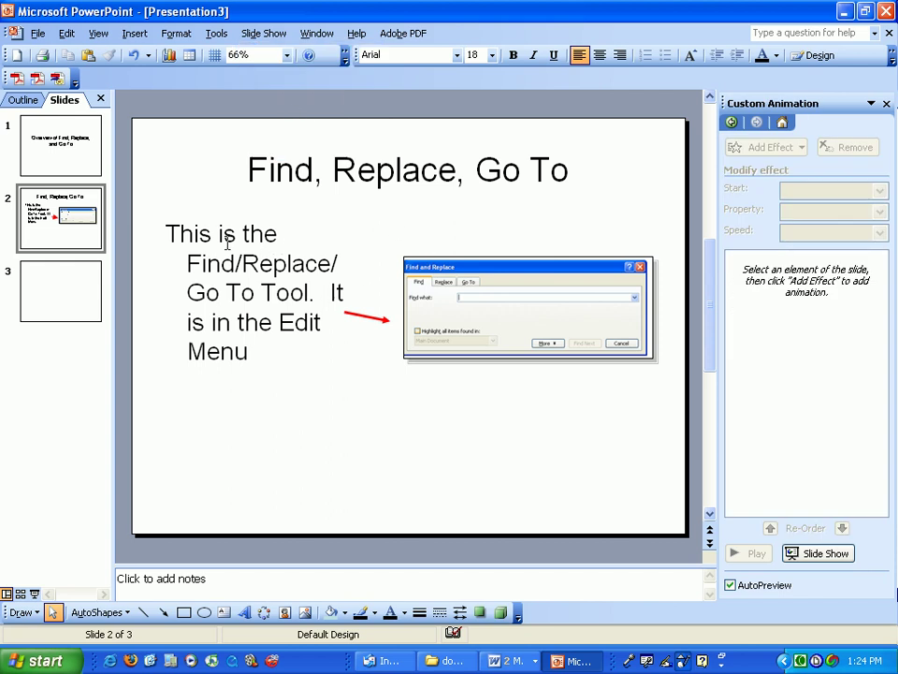
{"action": "left_click", "coordinate": [505, 357]}
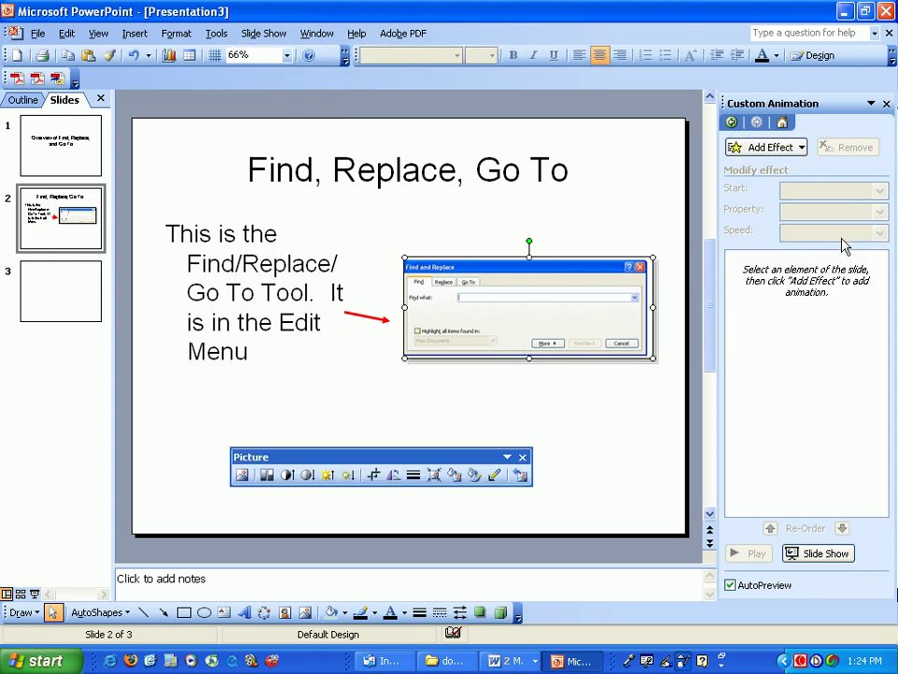